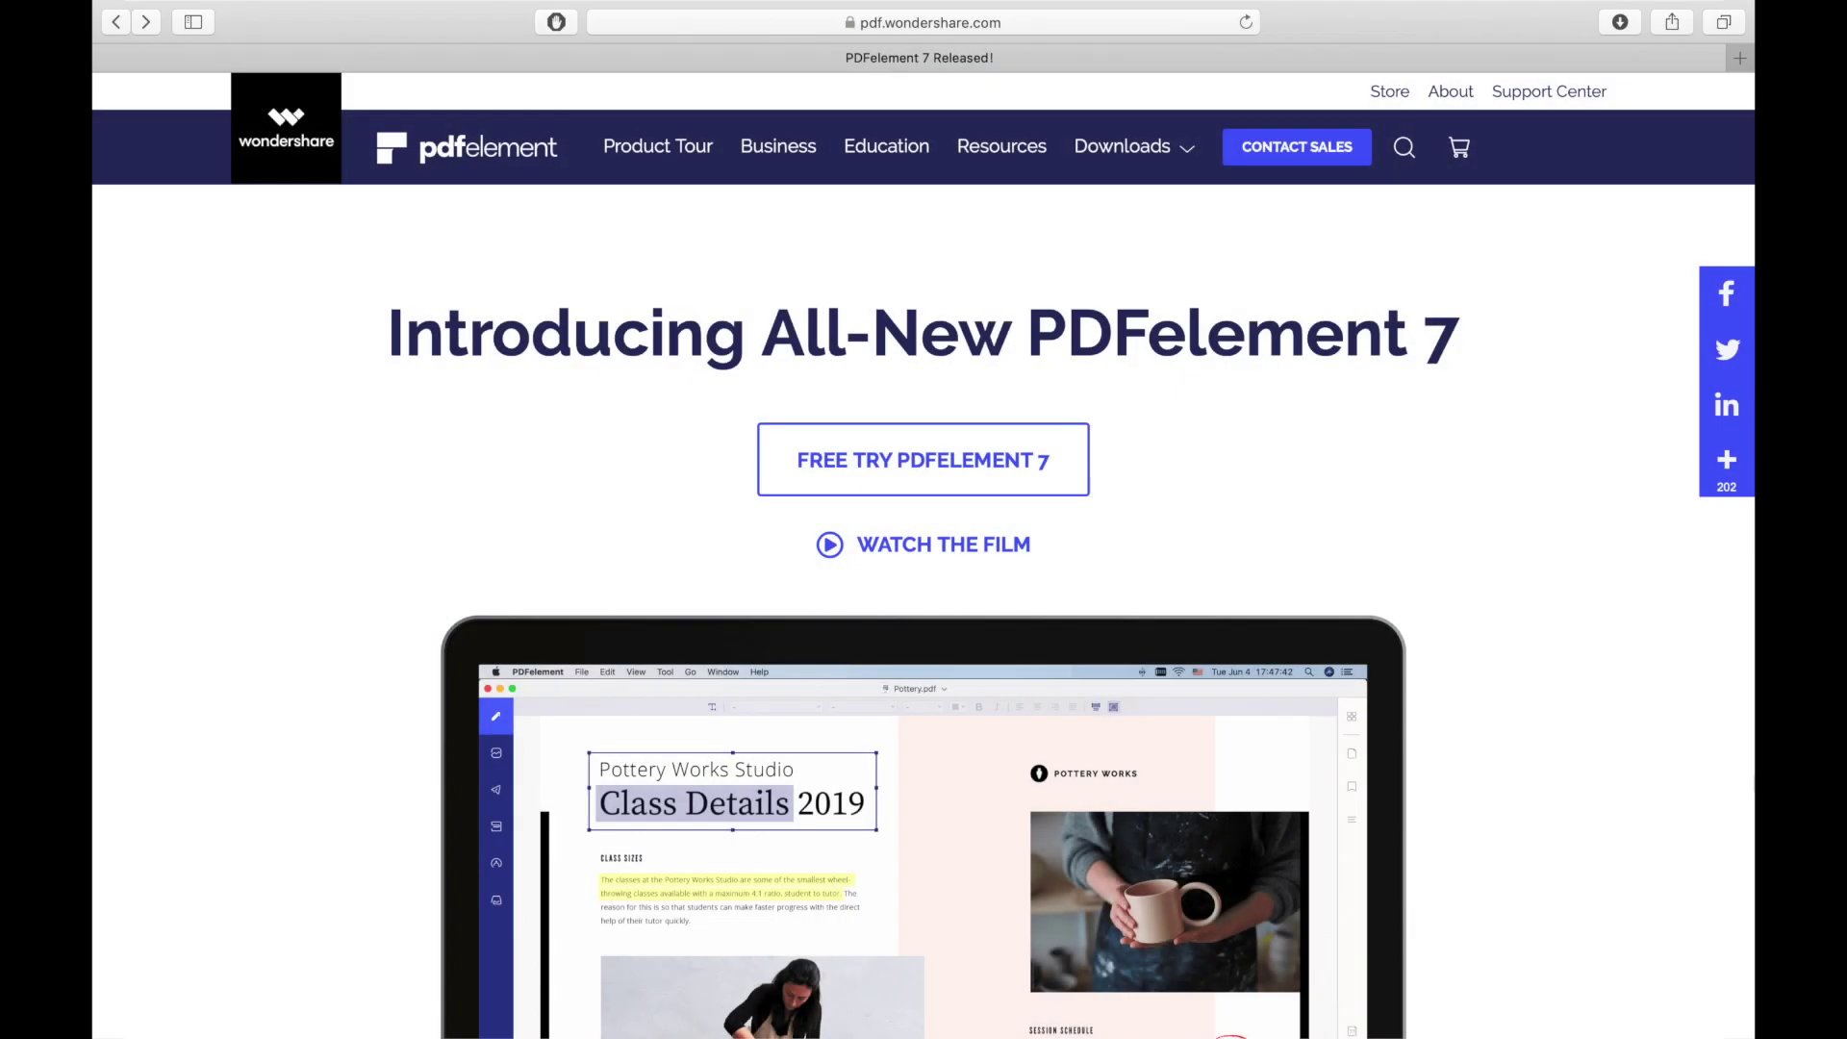
- Scroll down the PDFelement Product Tour page to the editing and conversion tools section
{"action": "scroll", "coordinate": [924, 556], "scroll_direction": "down", "scroll_amount": 5}
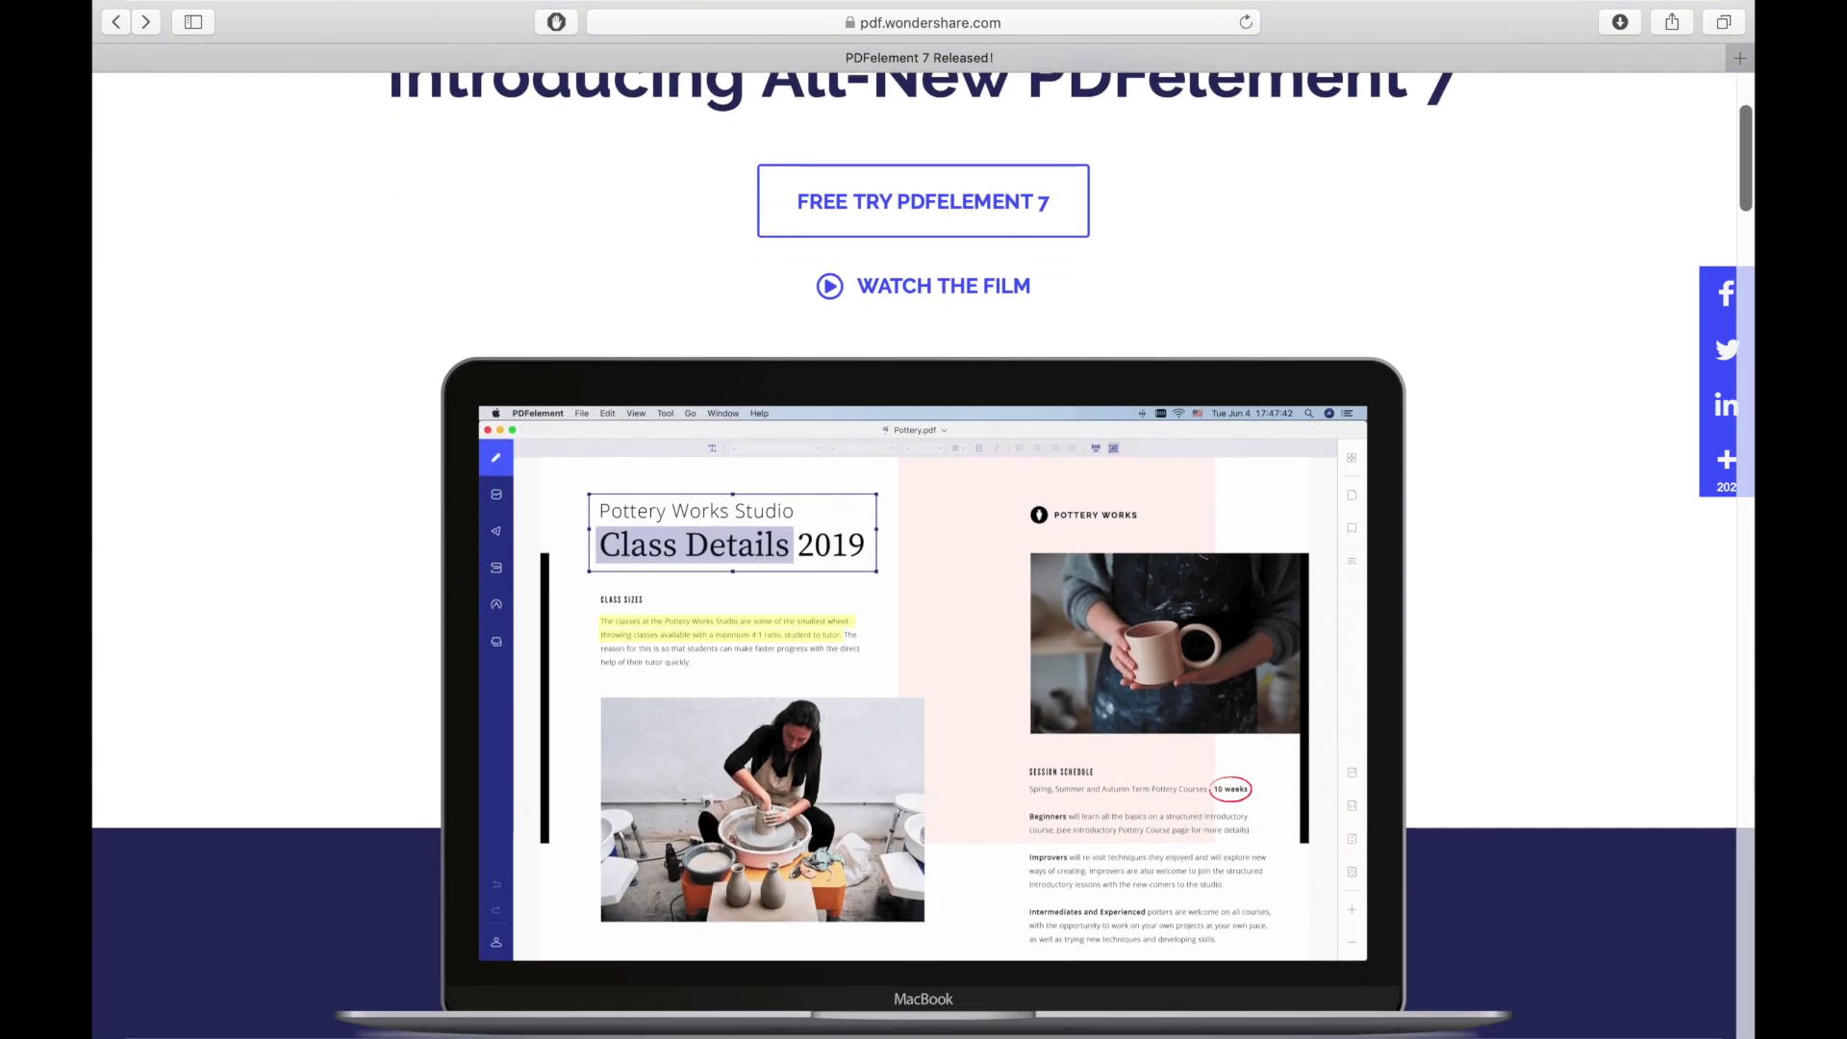
{"action": "scroll", "coordinate": [924, 556], "scroll_direction": "down", "scroll_amount": 7}
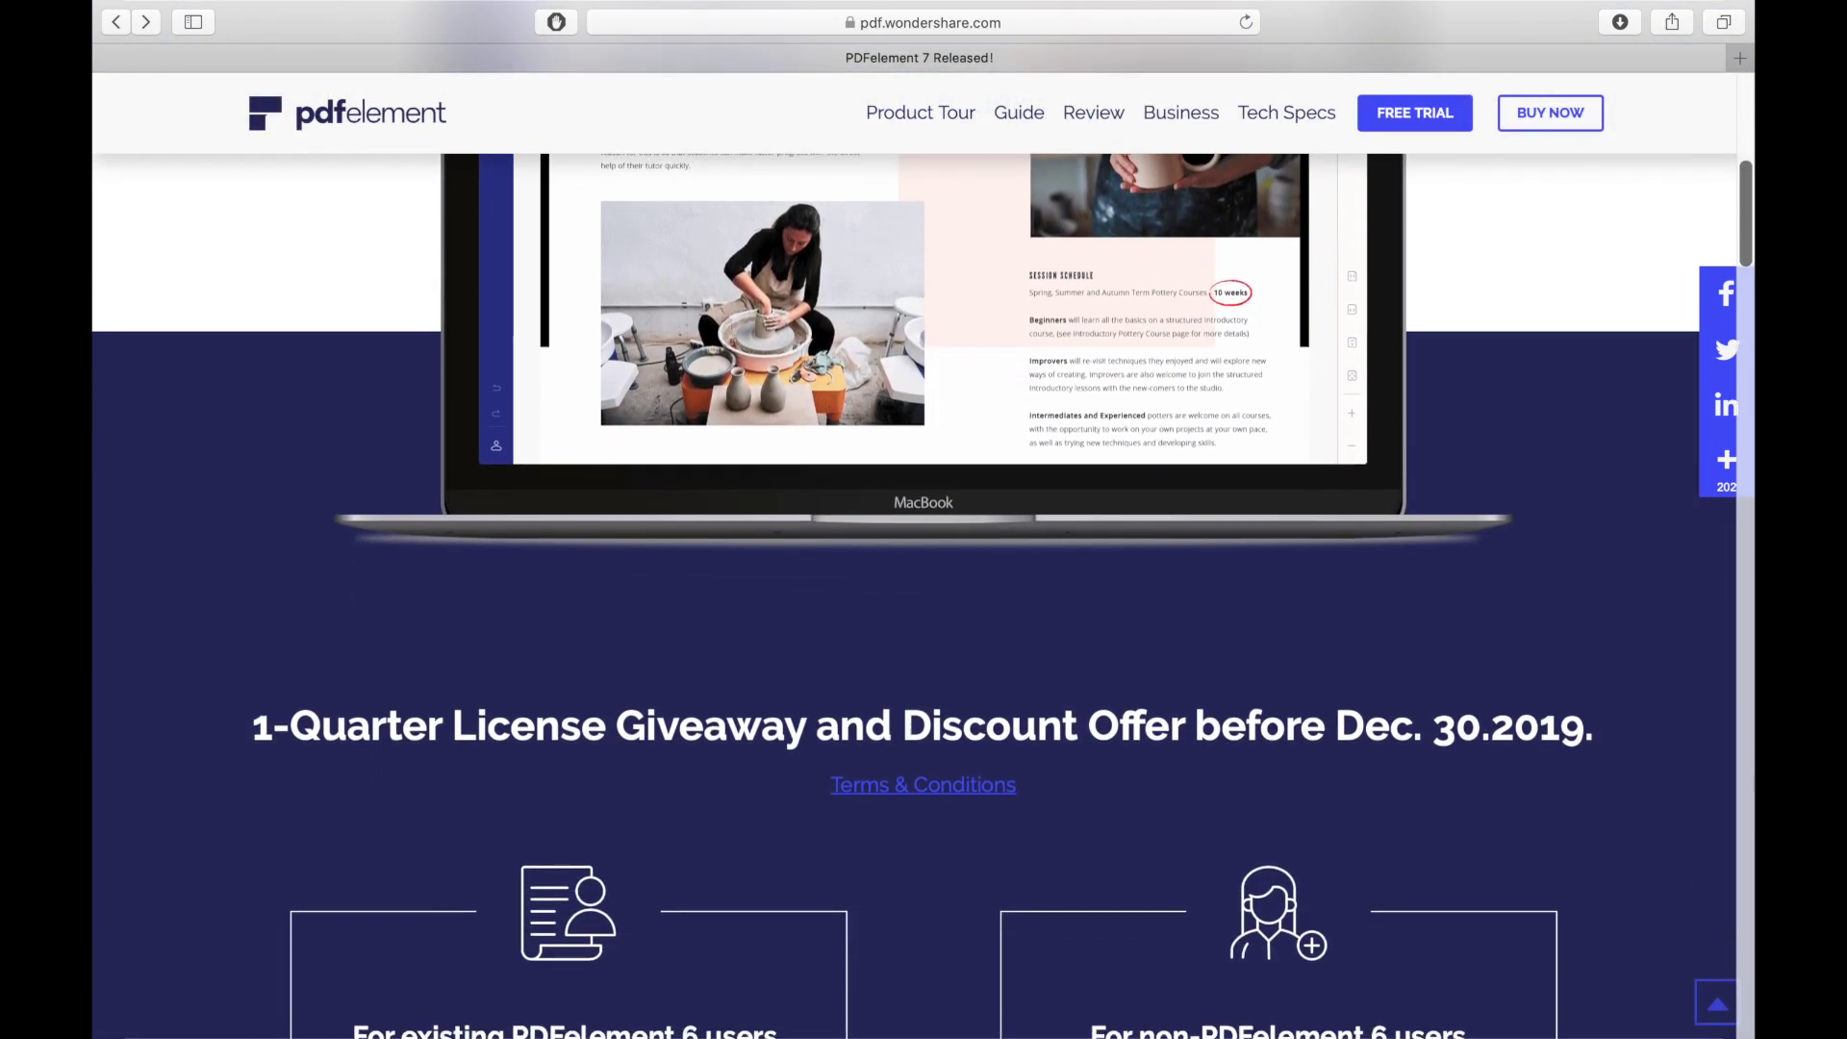
{"action": "scroll", "coordinate": [924, 556], "scroll_direction": "down", "scroll_amount": 6}
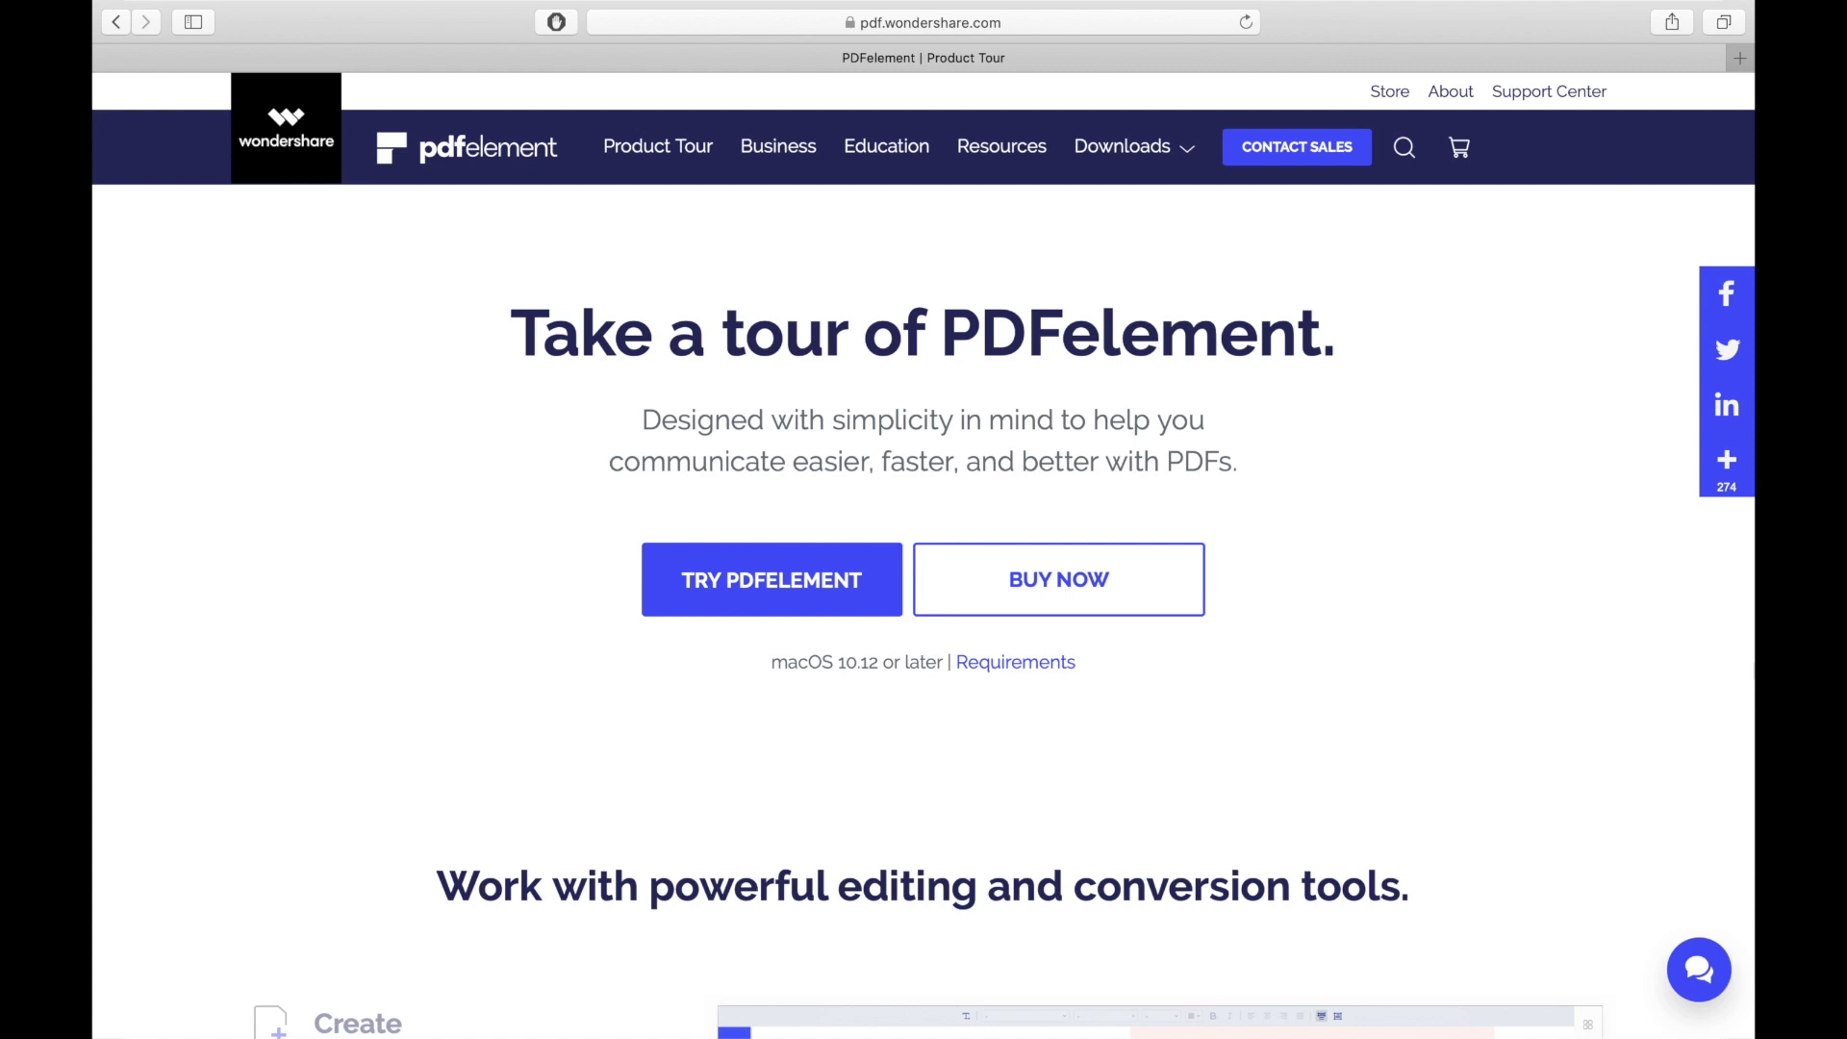
{"action": "scroll", "coordinate": [924, 556], "scroll_direction": "down", "scroll_amount": 9}
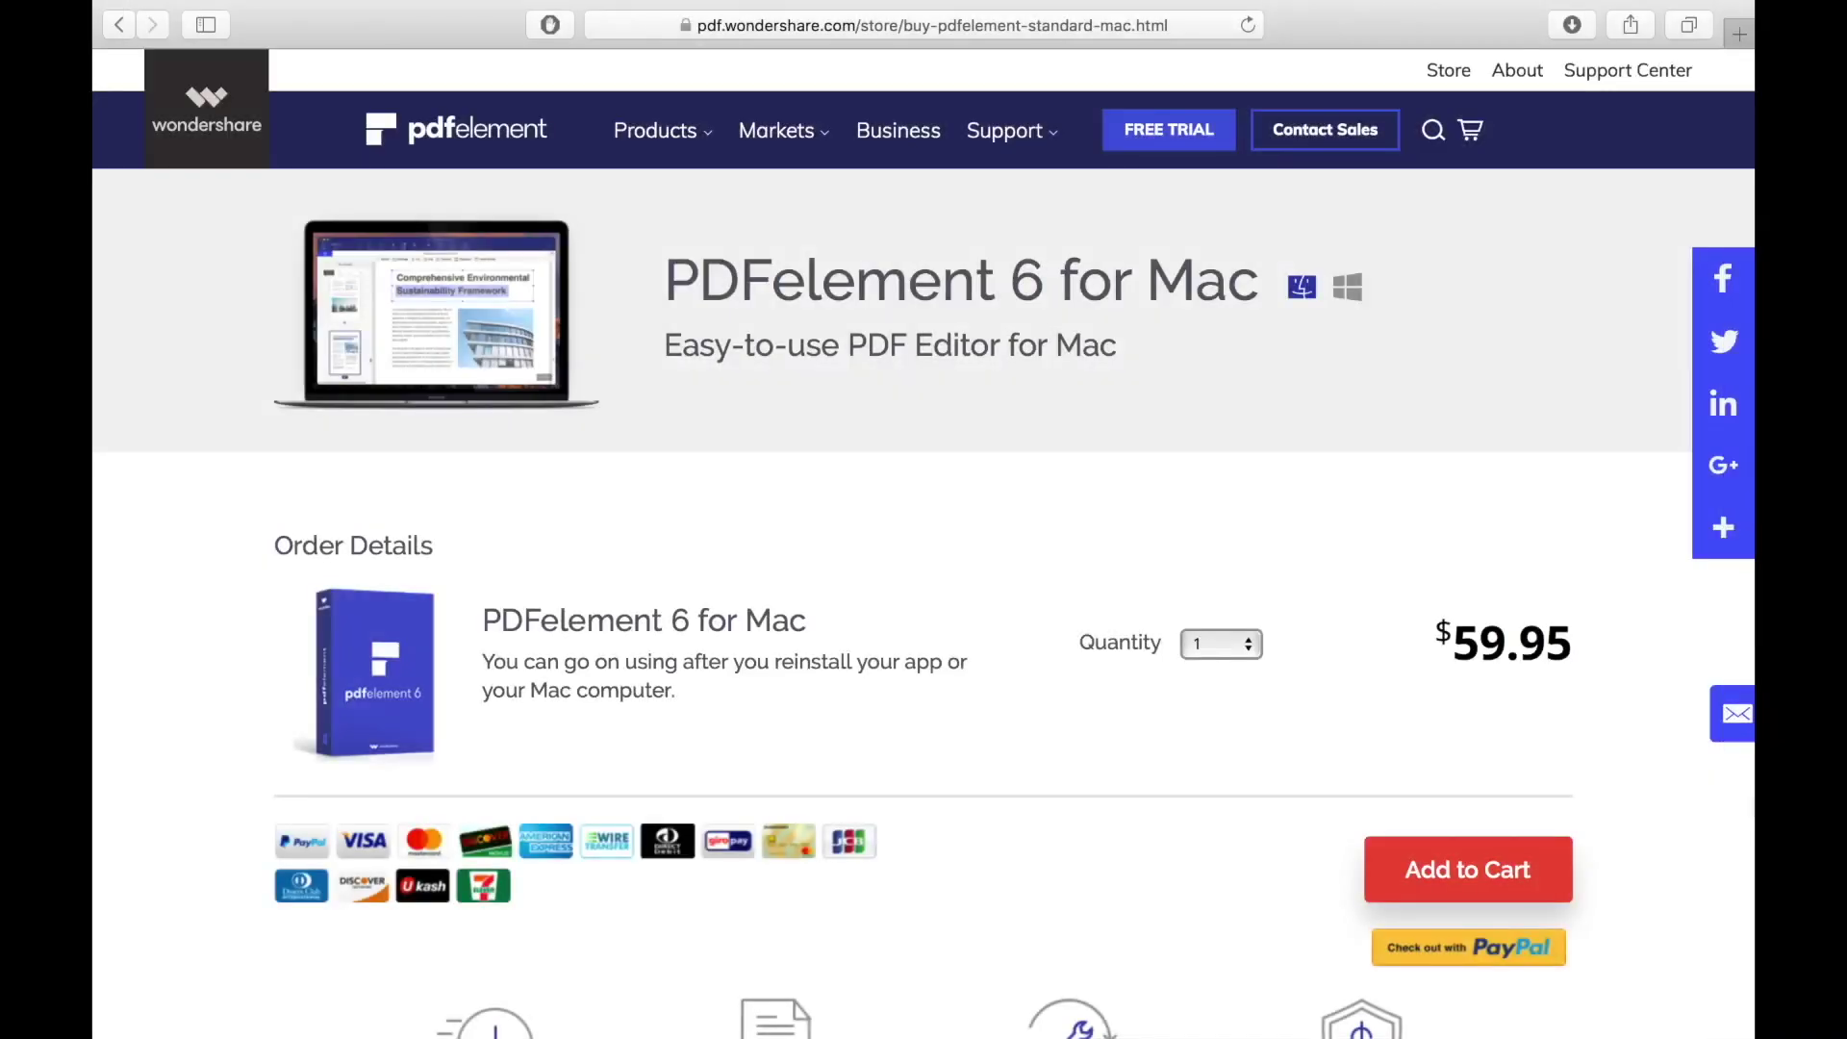
{"action": "scroll", "coordinate": [924, 539], "scroll_direction": "down", "scroll_amount": 10}
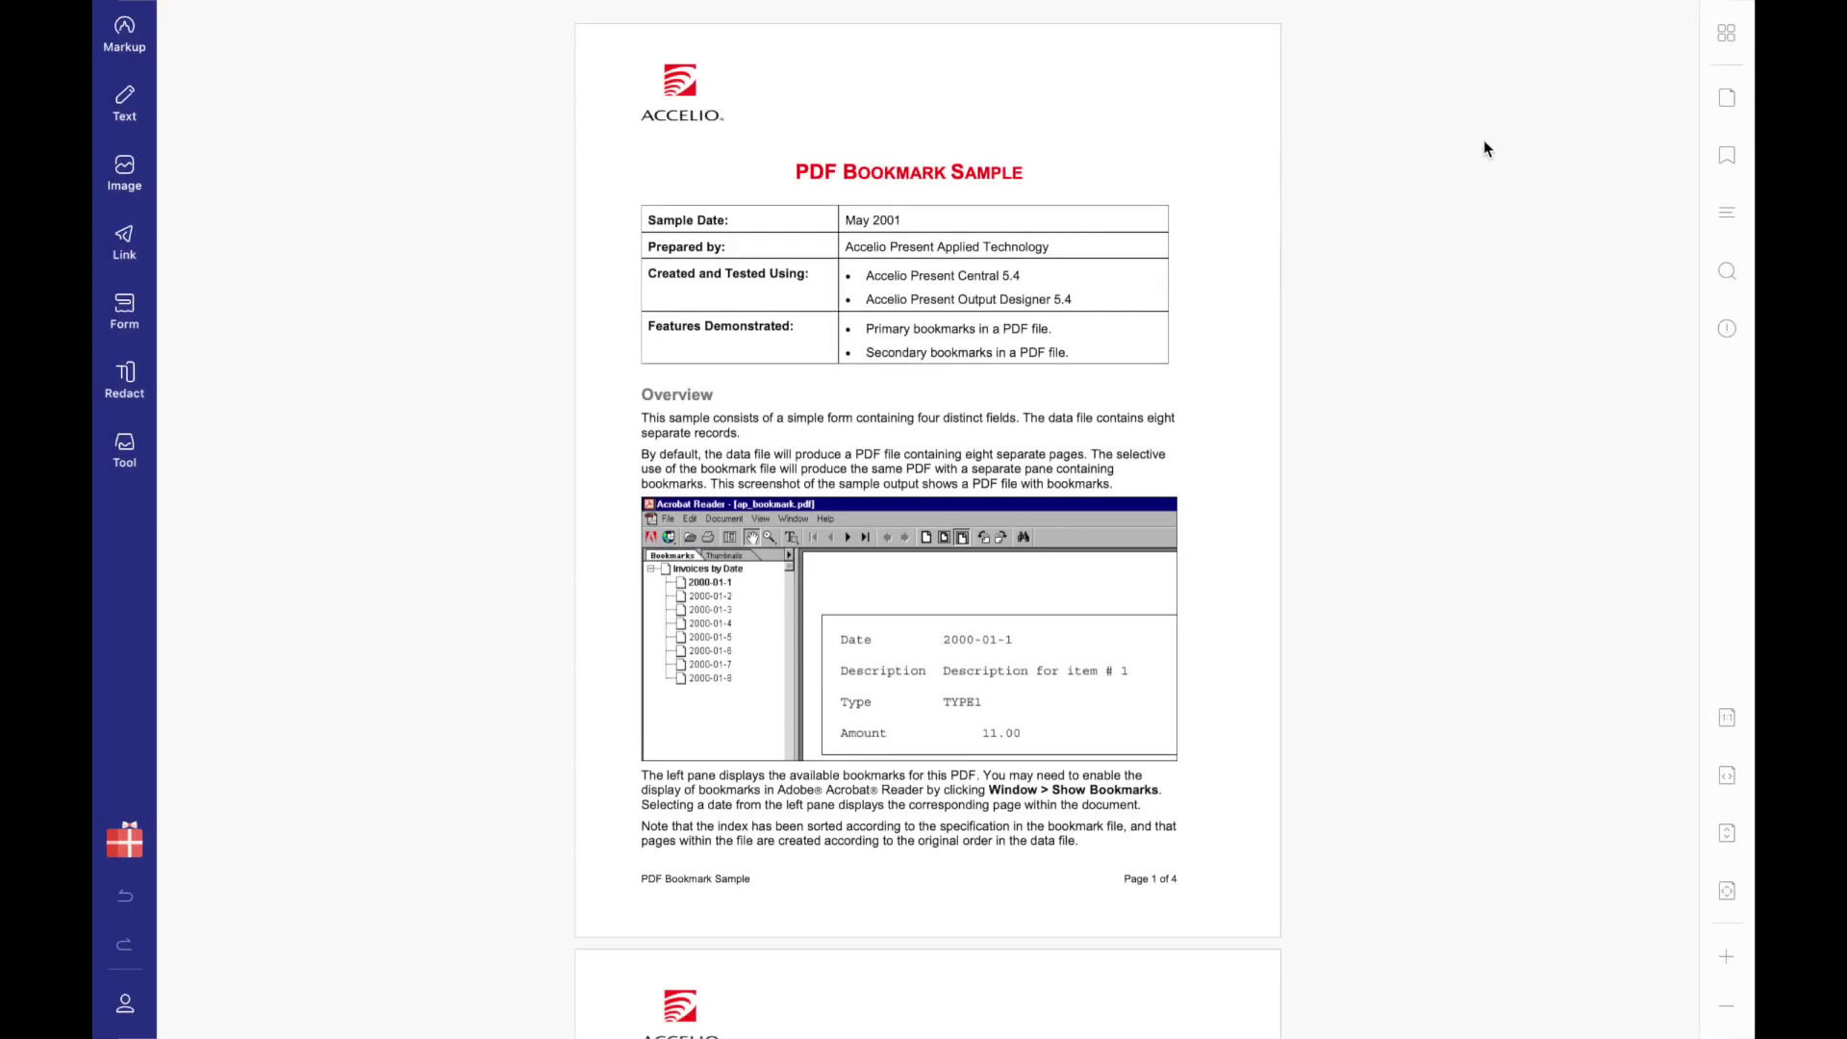
- Scroll through the pdf995 product sheet and open the PDF Converter from the Tool list
{"action": "scroll", "coordinate": [1484, 149], "scroll_direction": "down", "scroll_amount": 3}
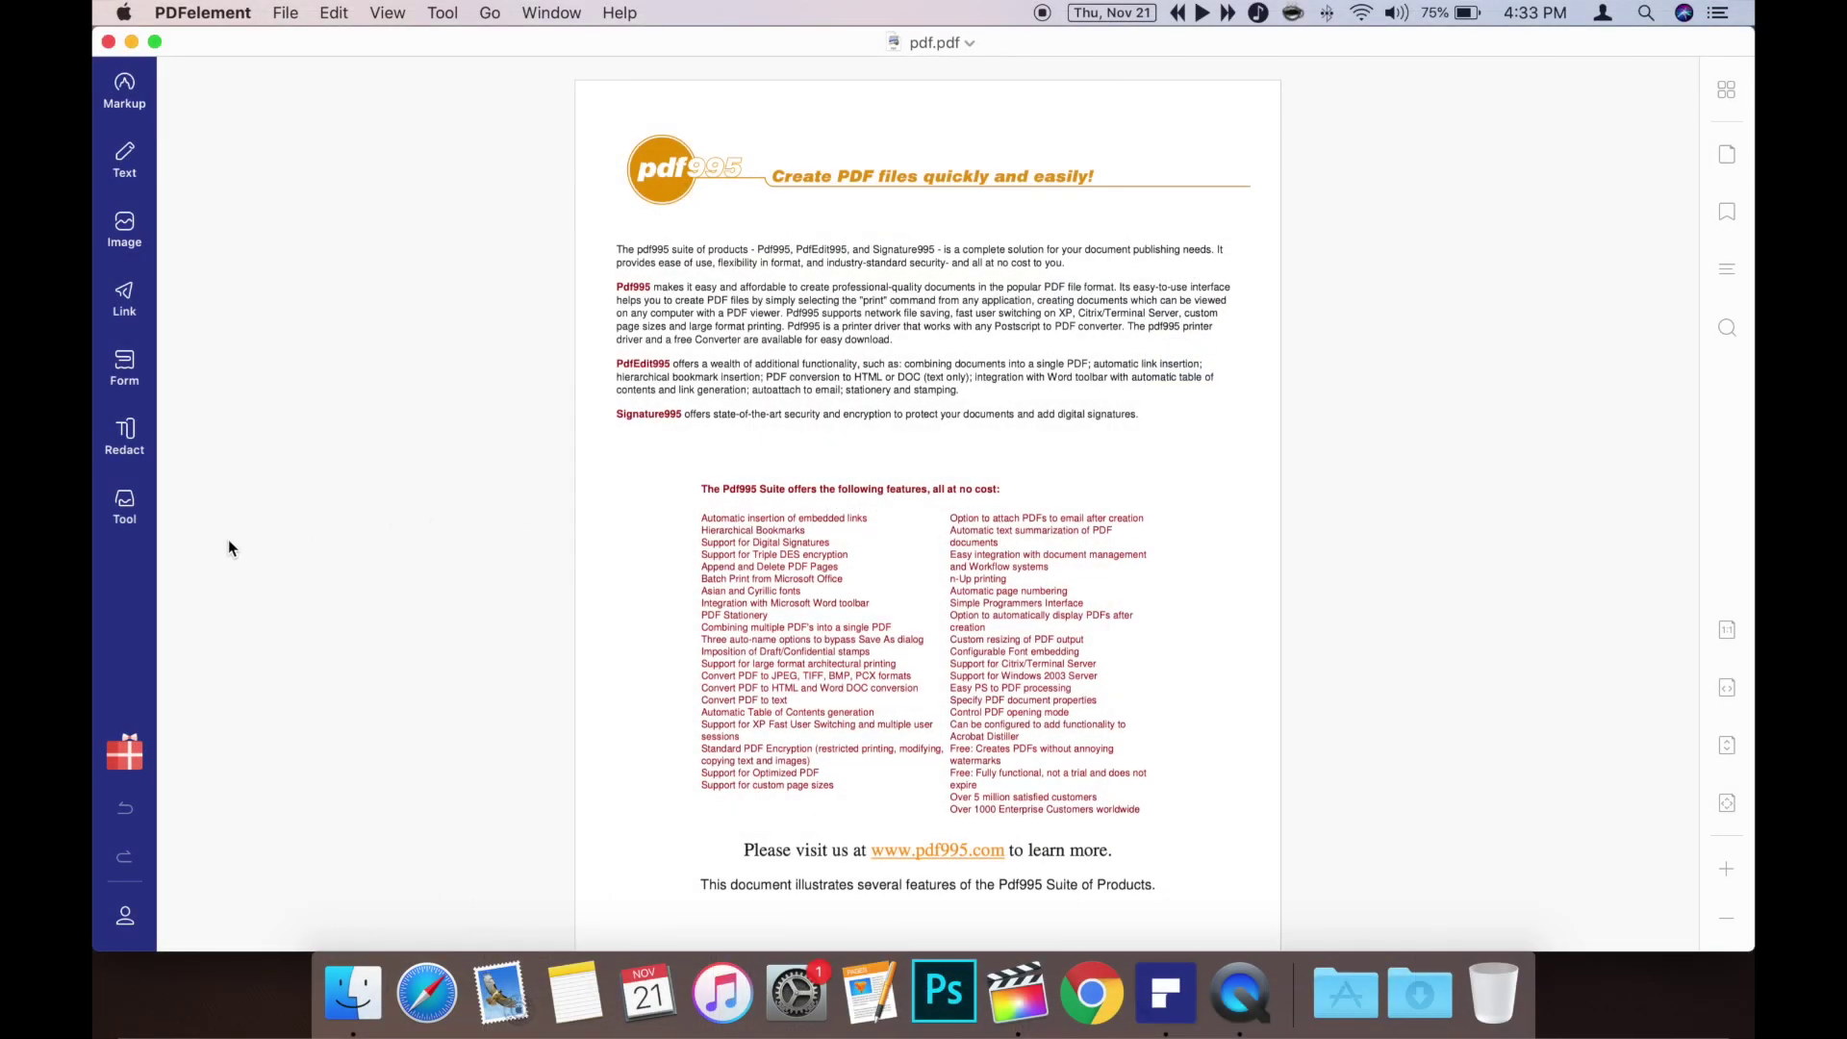
{"action": "left_click", "coordinate": [126, 512]}
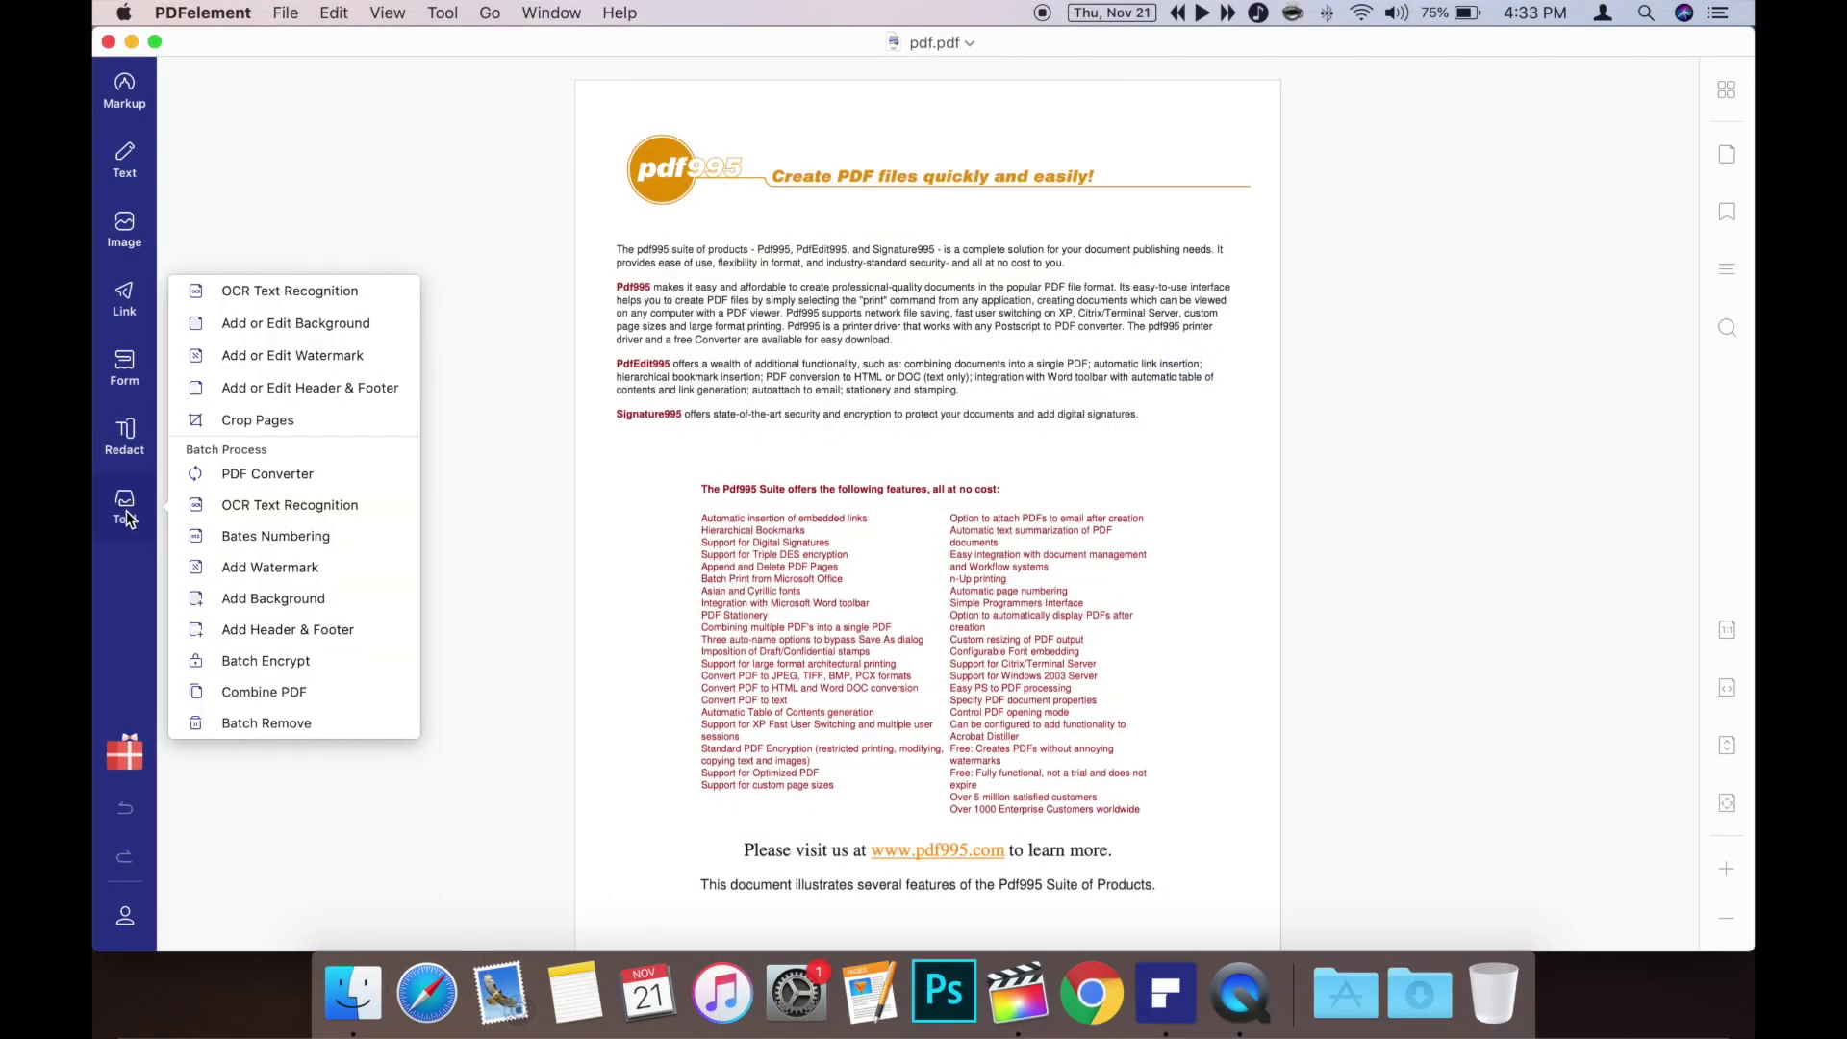
{"action": "left_click", "coordinate": [257, 474]}
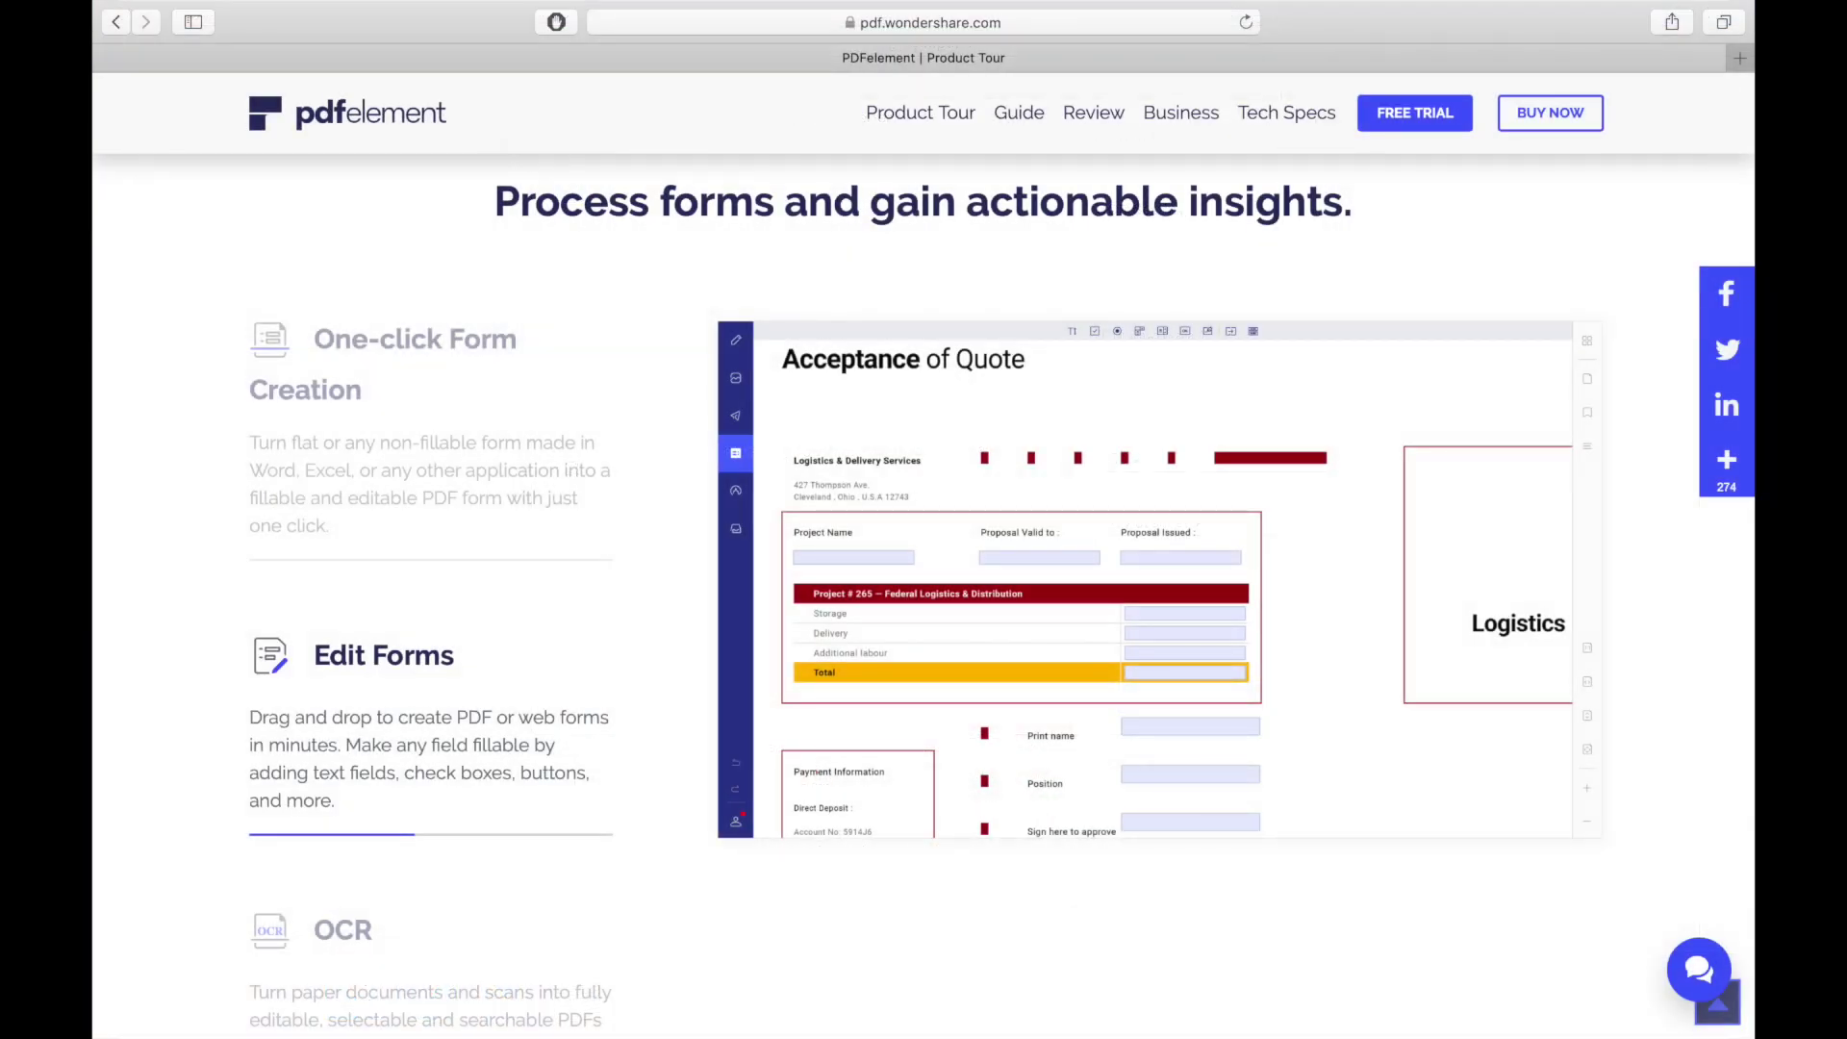
{"action": "scroll", "coordinate": [924, 577], "scroll_direction": "down", "scroll_amount": 10}
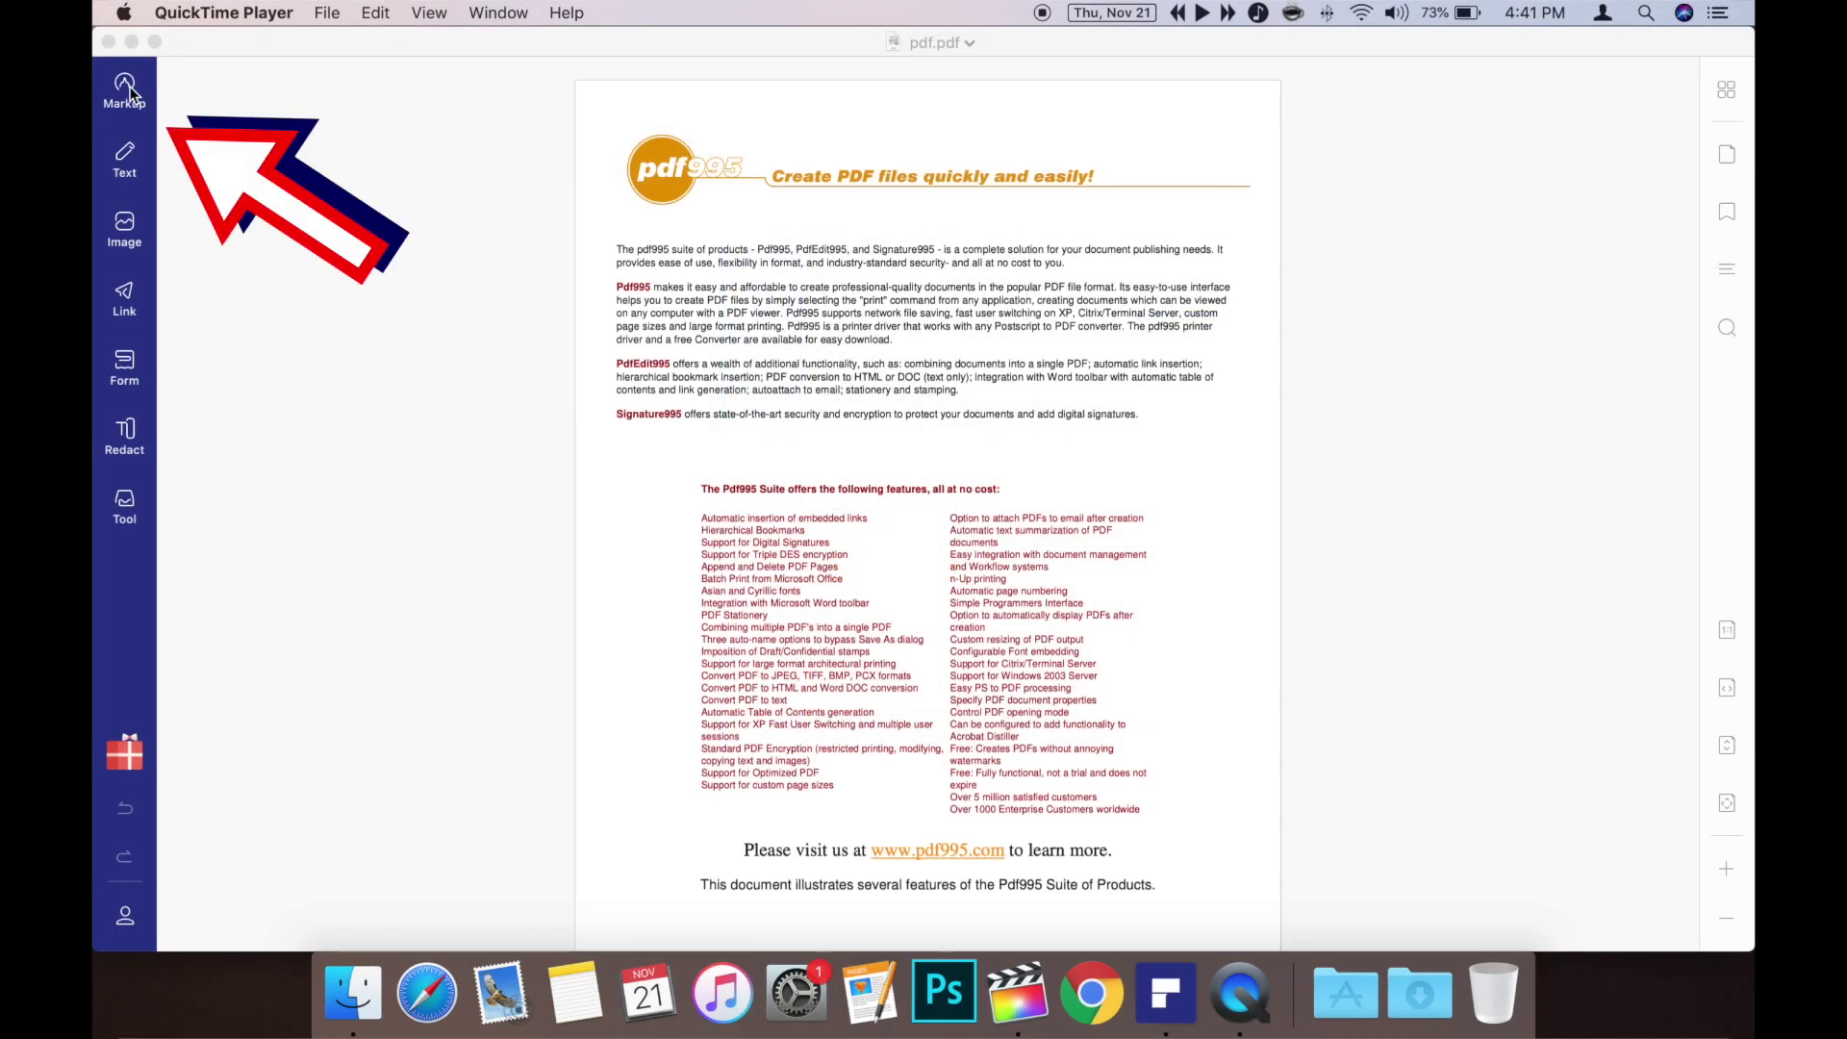
- Draw a handwritten signature, trying blue, red and grey colours and several pen widths
{"action": "left_click", "coordinate": [206, 849]}
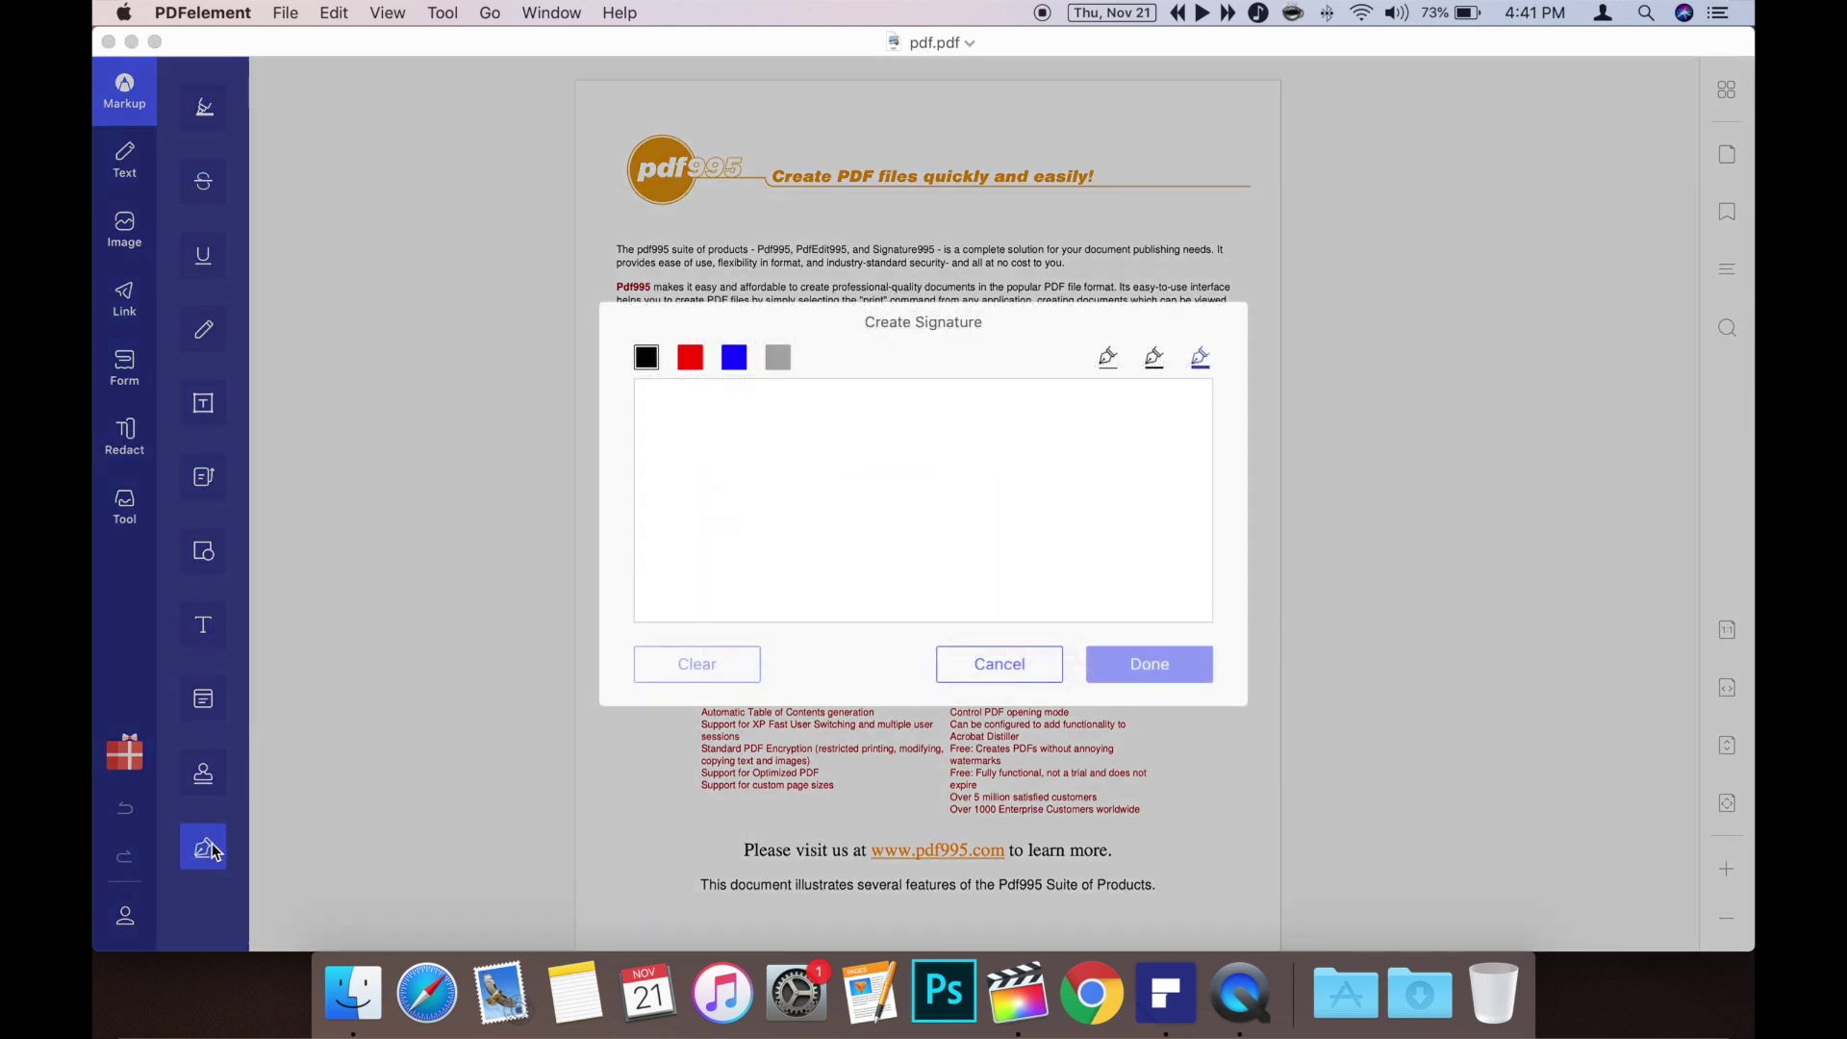
{"action": "left_click_drag", "start_coordinate": [777, 439], "coordinate": [750, 543]}
{"action": "mouse_move", "coordinate": [804, 443]}
{"action": "left_mouse_down"}
{"action": "mouse_move", "coordinate": [874, 560]}
{"action": "mouse_move", "coordinate": [953, 536]}
{"action": "left_mouse_up"}
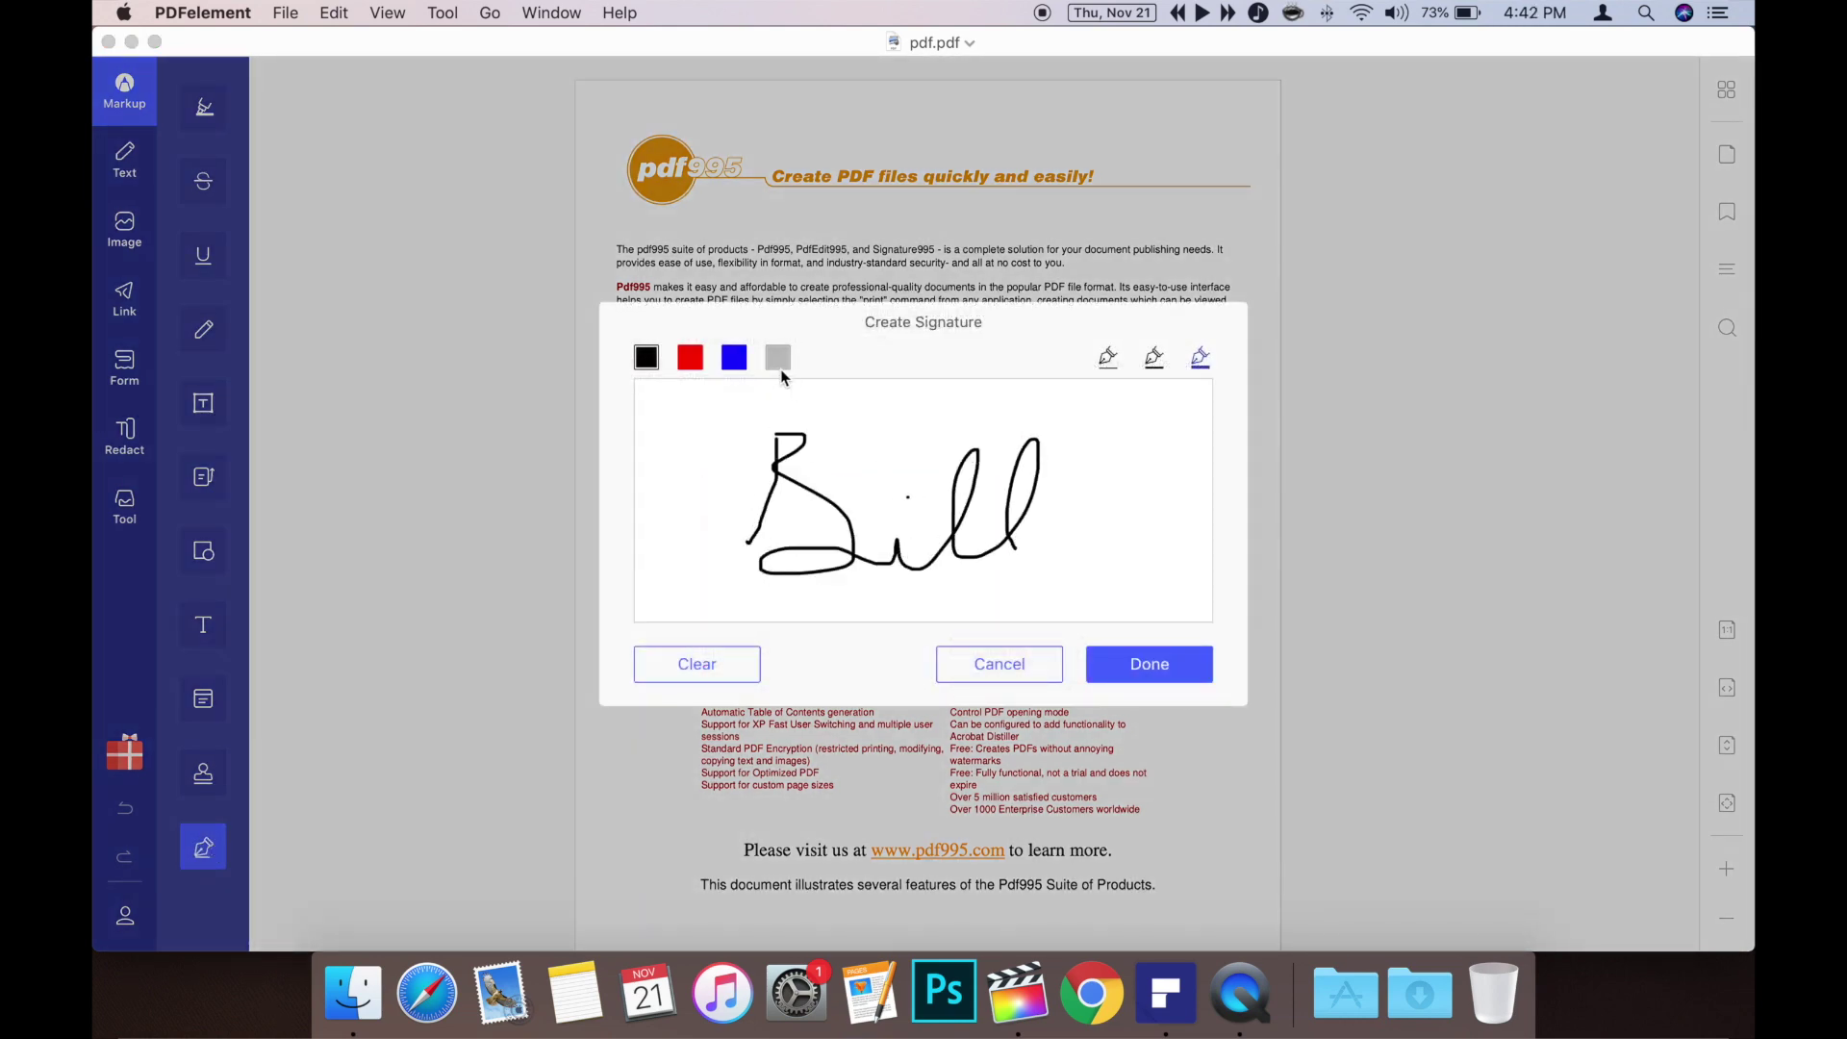
{"action": "left_click", "coordinate": [734, 360]}
{"action": "left_click", "coordinate": [693, 362]}
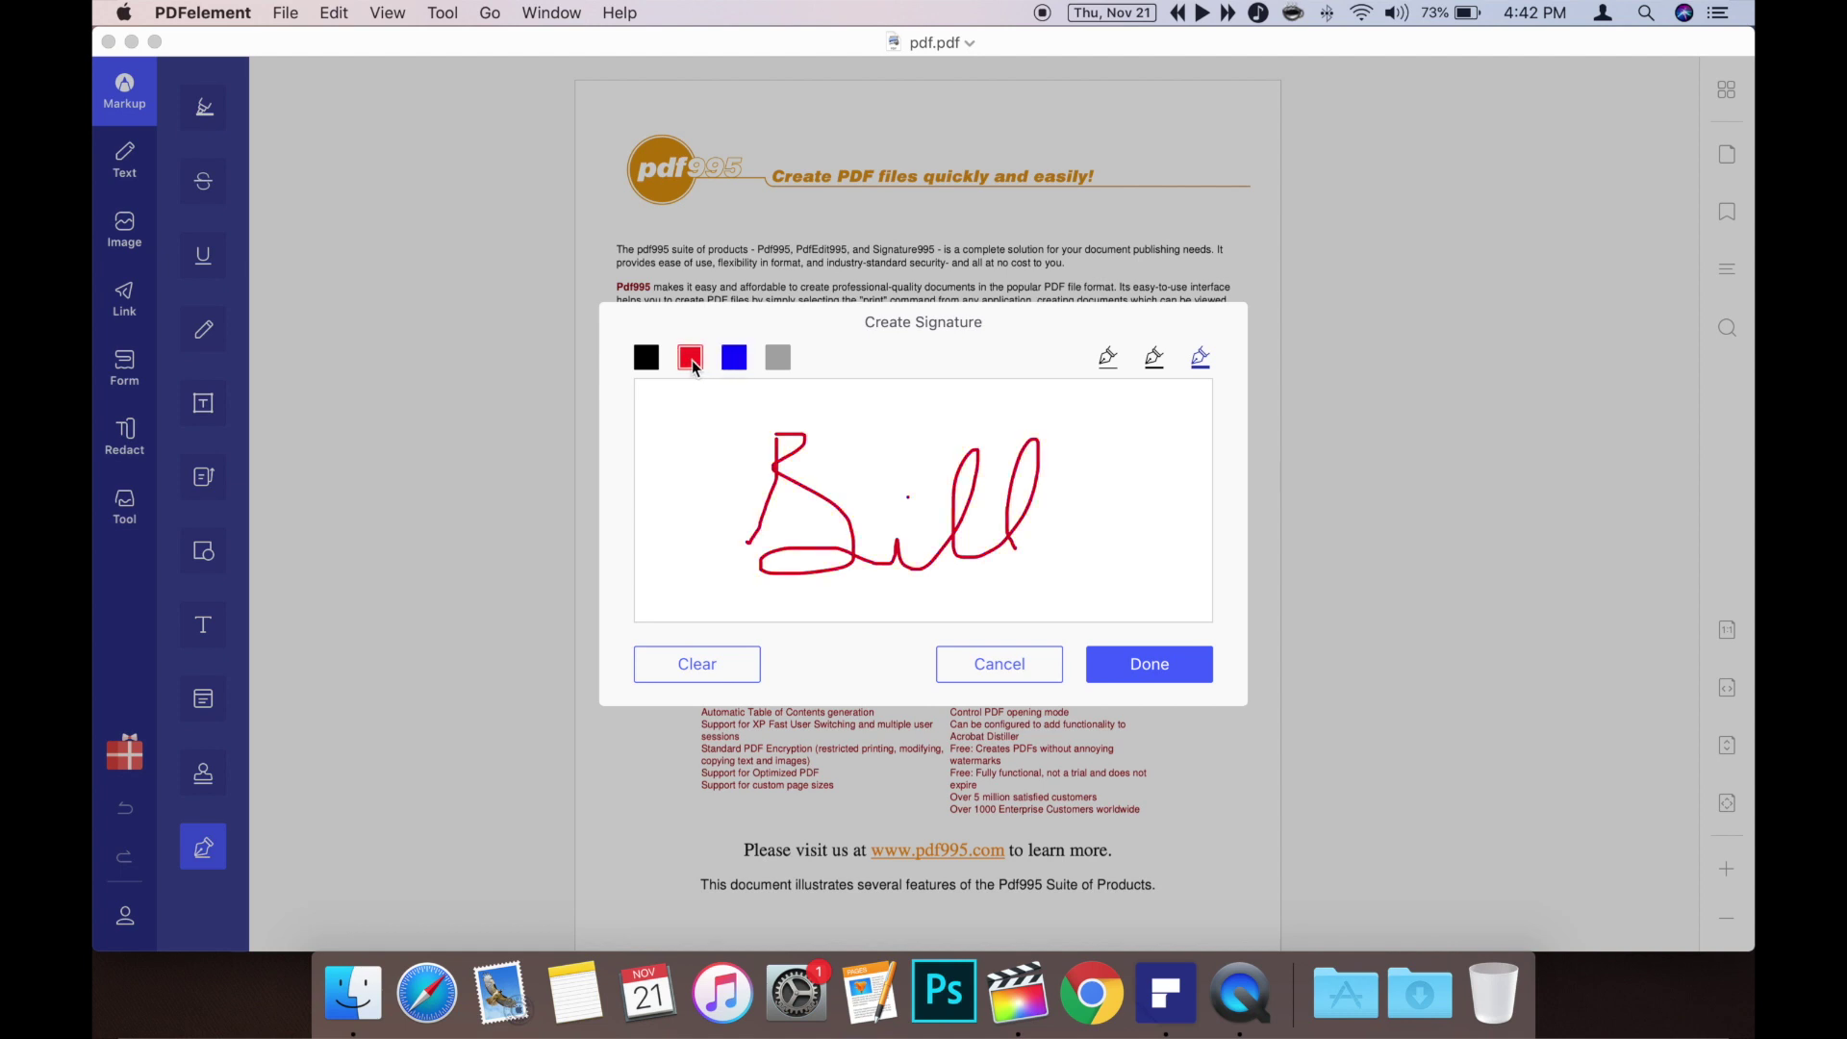
{"action": "left_click", "coordinate": [778, 360]}
{"action": "left_click", "coordinate": [1155, 361]}
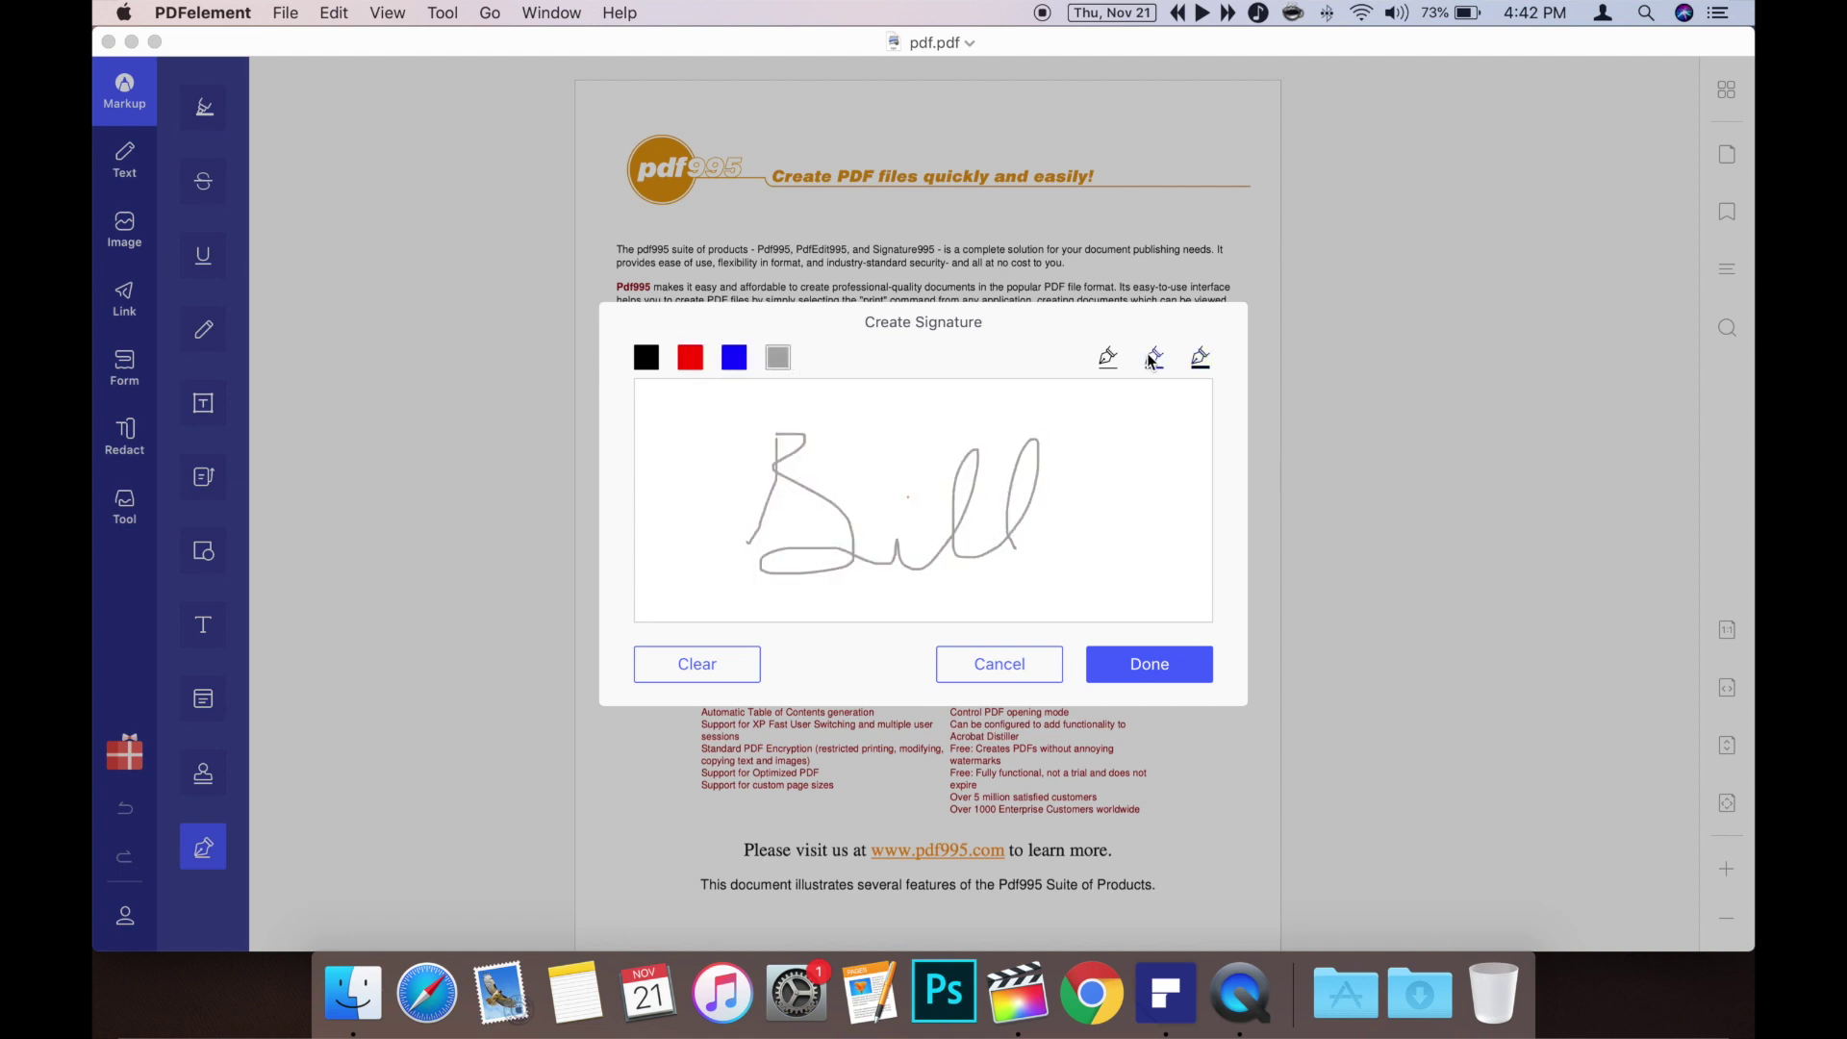
{"action": "left_click", "coordinate": [1111, 360]}
{"action": "left_click", "coordinate": [1200, 359]}
{"action": "left_click", "coordinate": [1149, 663]}
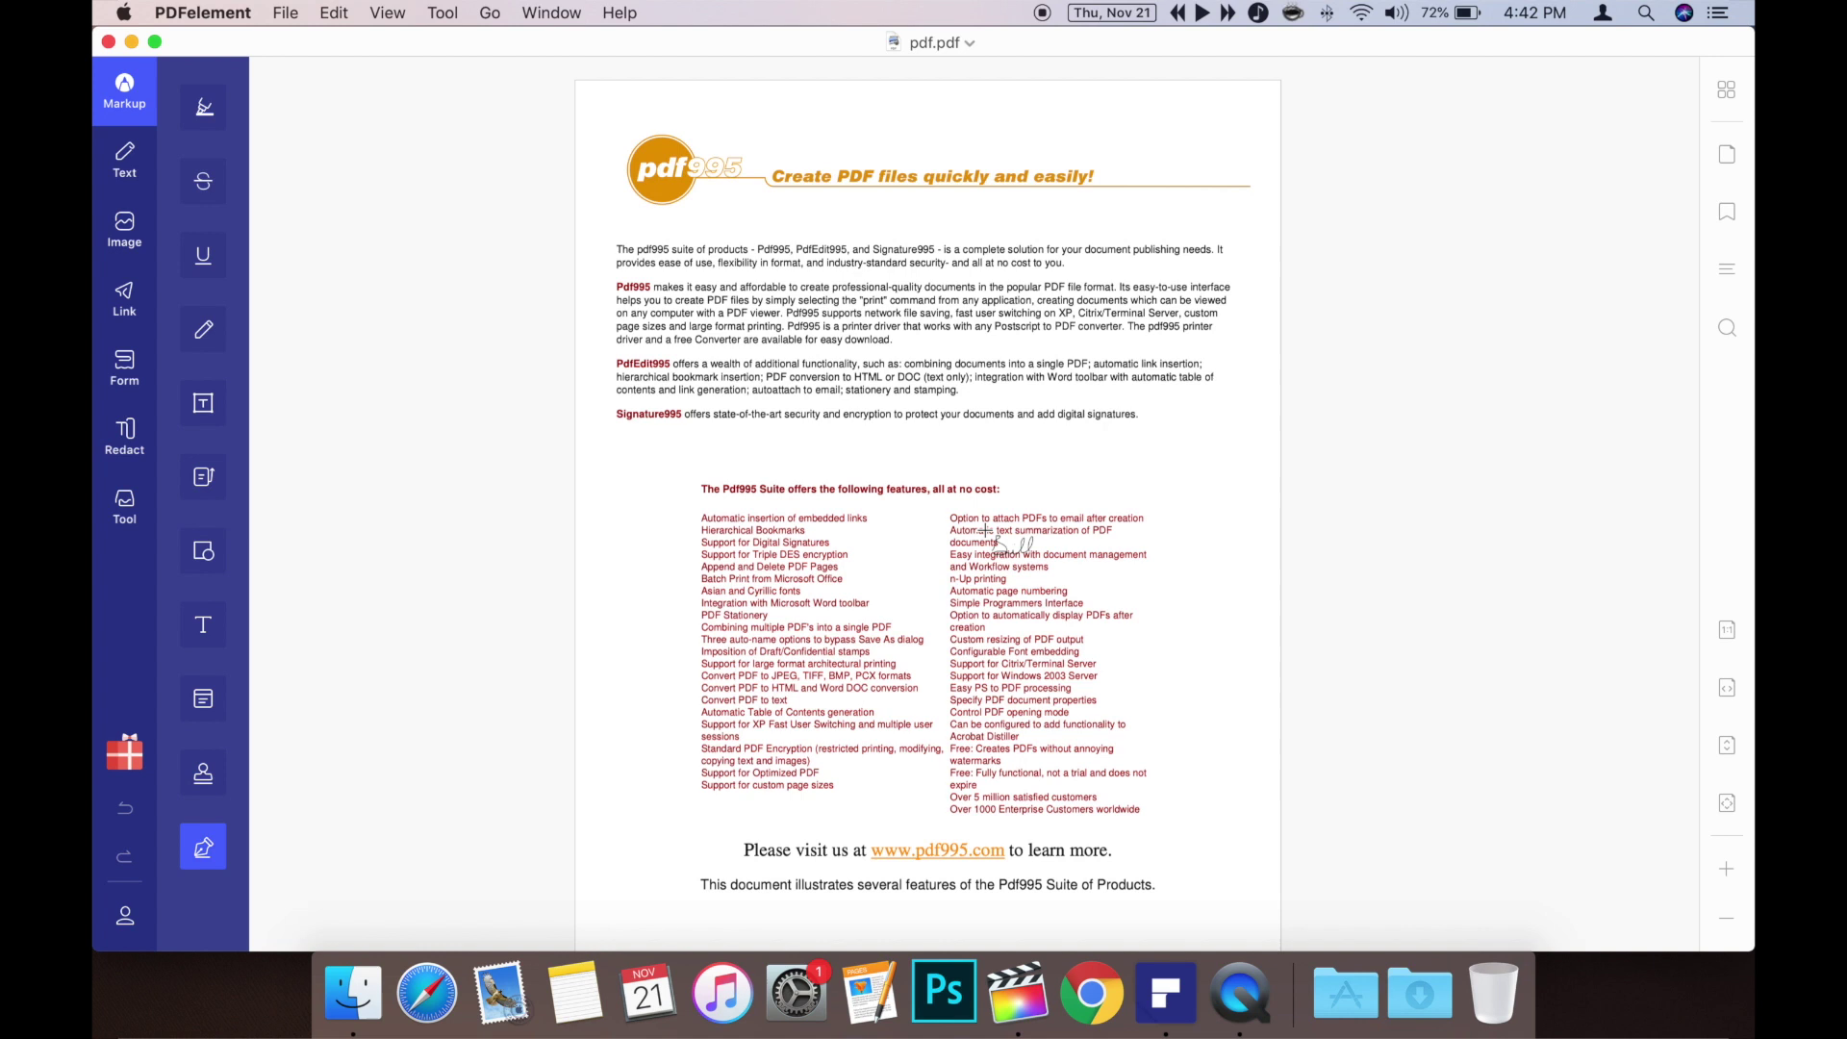
- Place the signature below the Signature995 paragraph and shrink it to a small size
{"action": "left_click", "coordinate": [881, 463]}
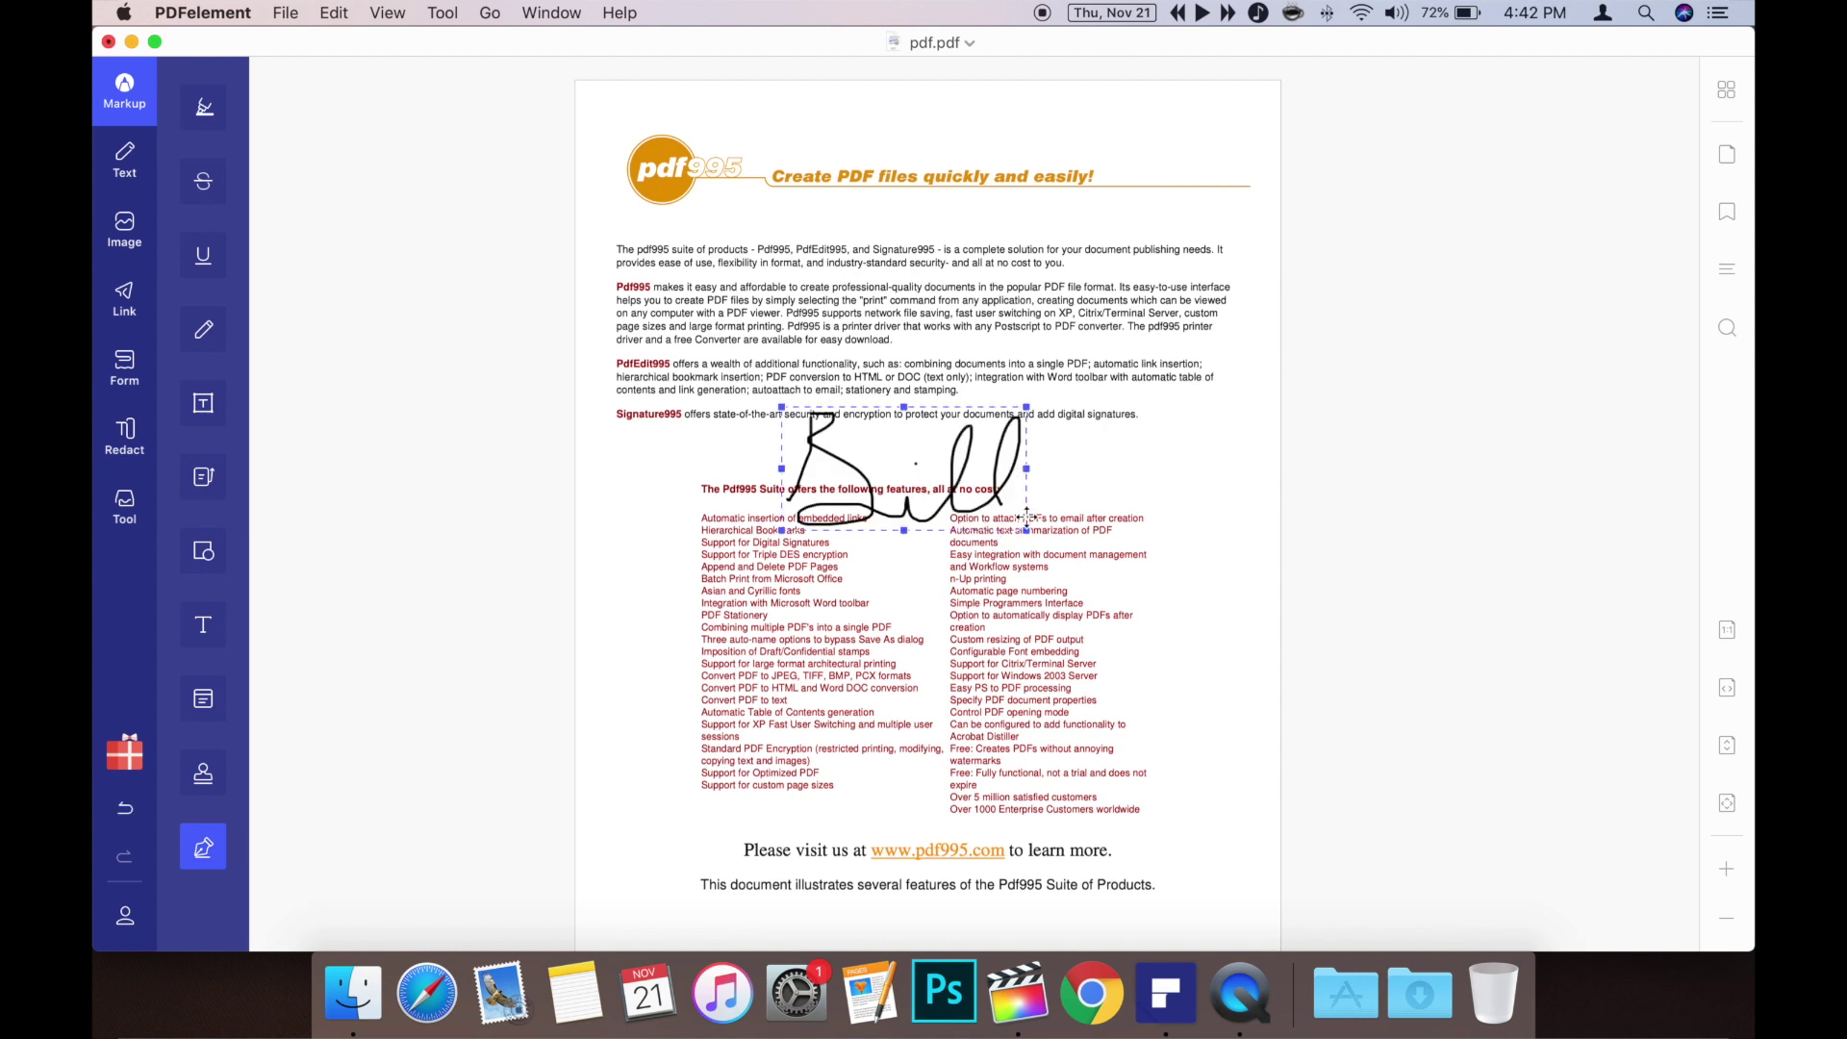
{"action": "mouse_move", "coordinate": [1027, 527]}
{"action": "left_mouse_down"}
{"action": "mouse_move", "coordinate": [877, 458]}
{"action": "mouse_move", "coordinate": [898, 443]}
{"action": "mouse_move", "coordinate": [685, 454]}
{"action": "left_mouse_up"}
{"action": "left_click", "coordinate": [203, 845]}
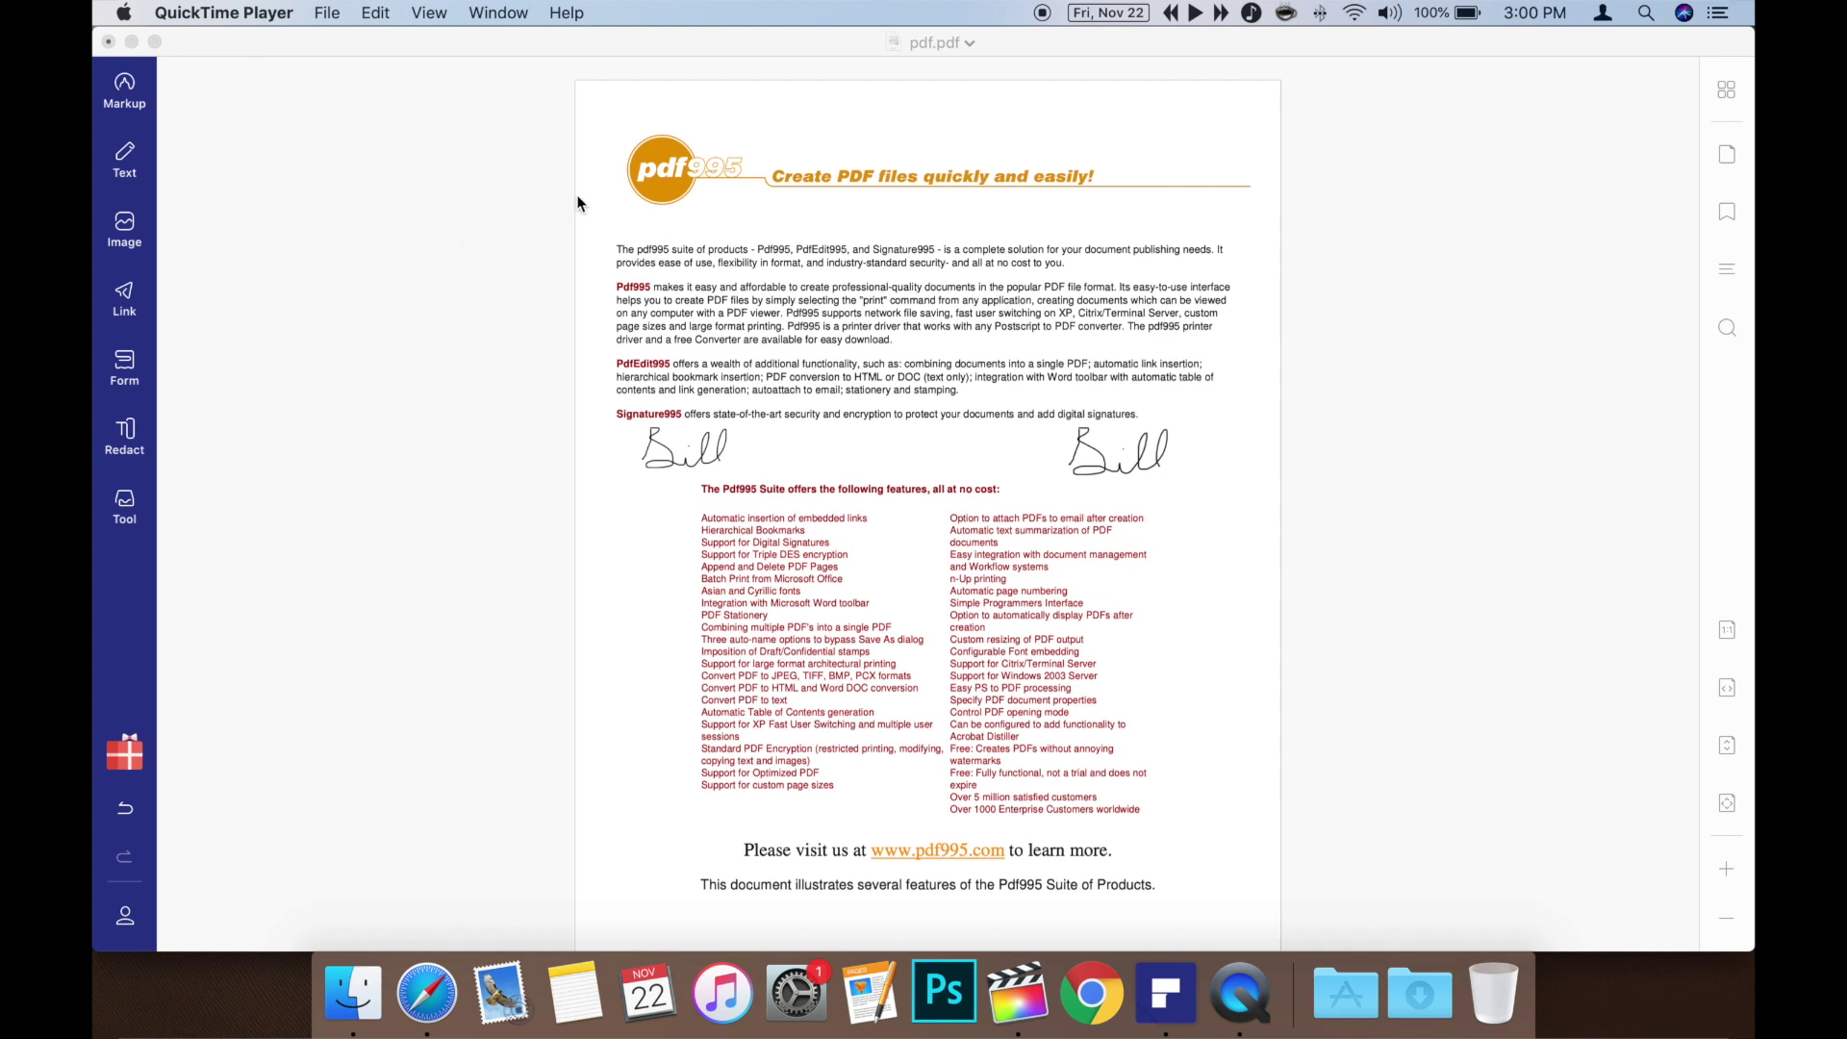
- Highlight the first sentence of the Pdf995 paragraph yellow and draw a text box on the page
{"action": "left_click", "coordinate": [130, 97]}
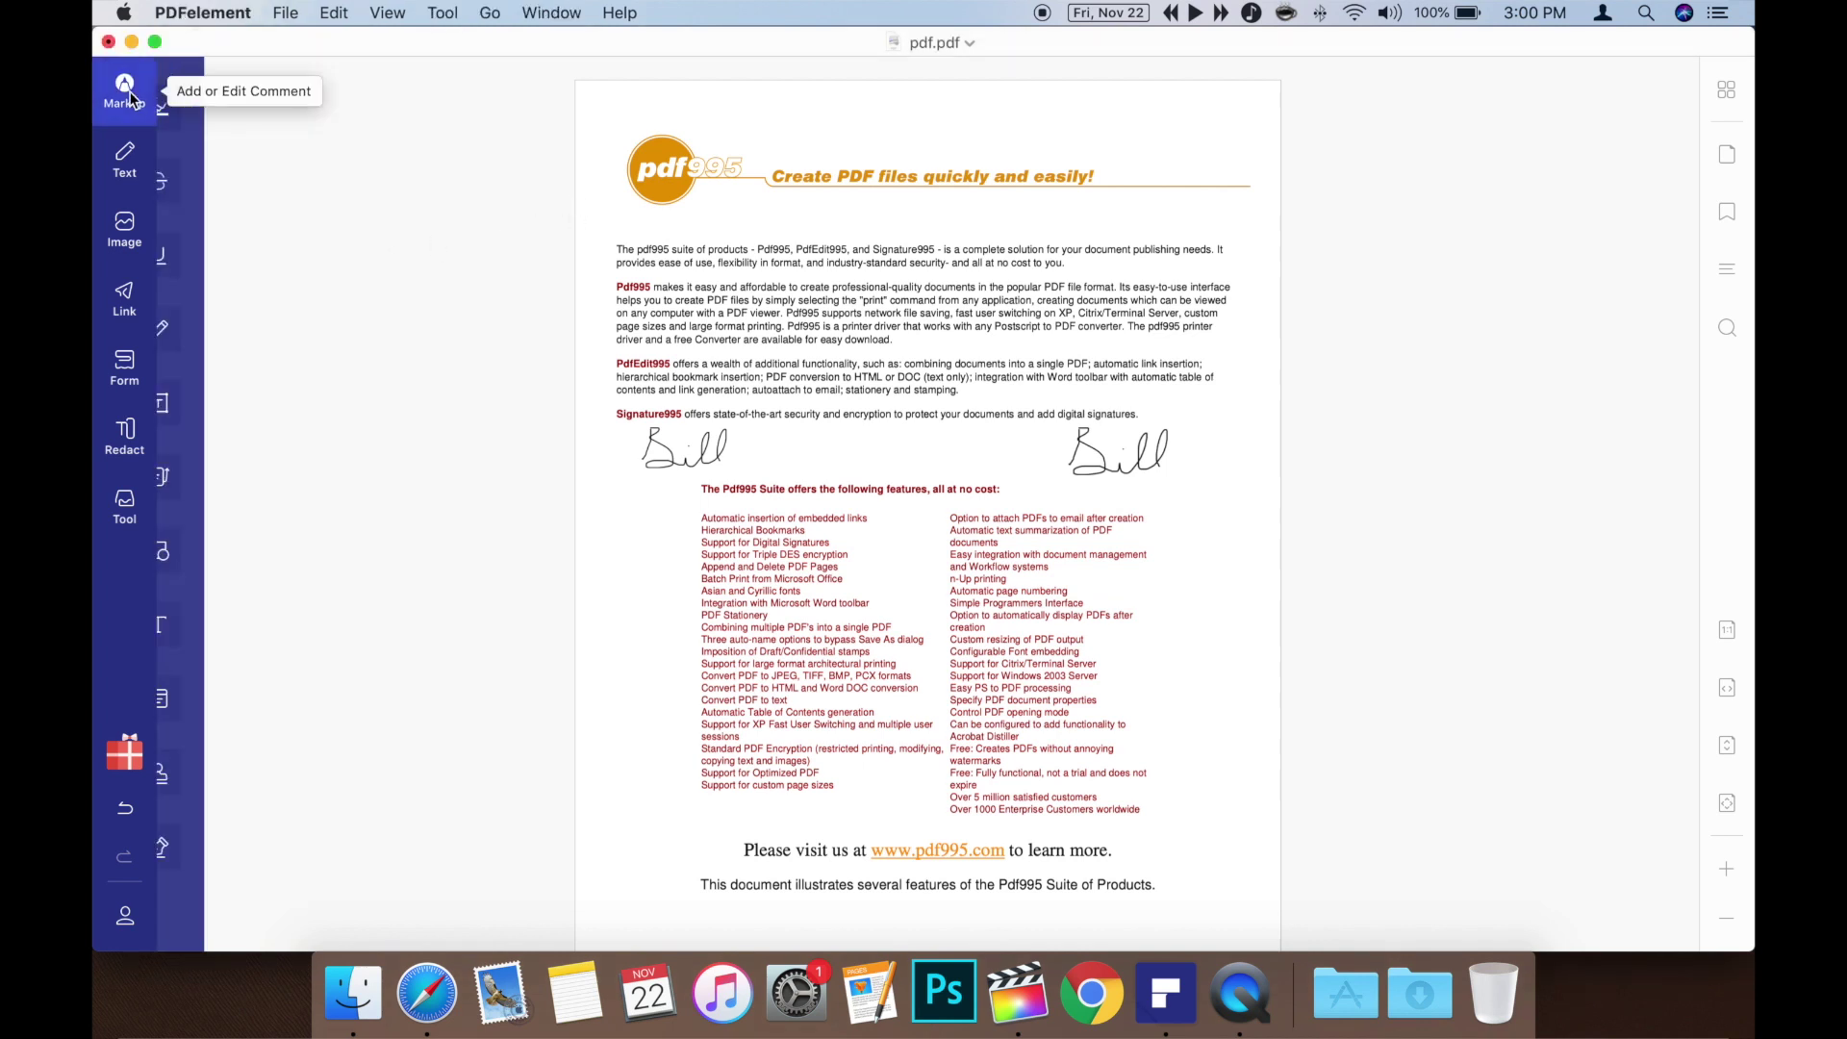
{"action": "left_click", "coordinate": [192, 113]}
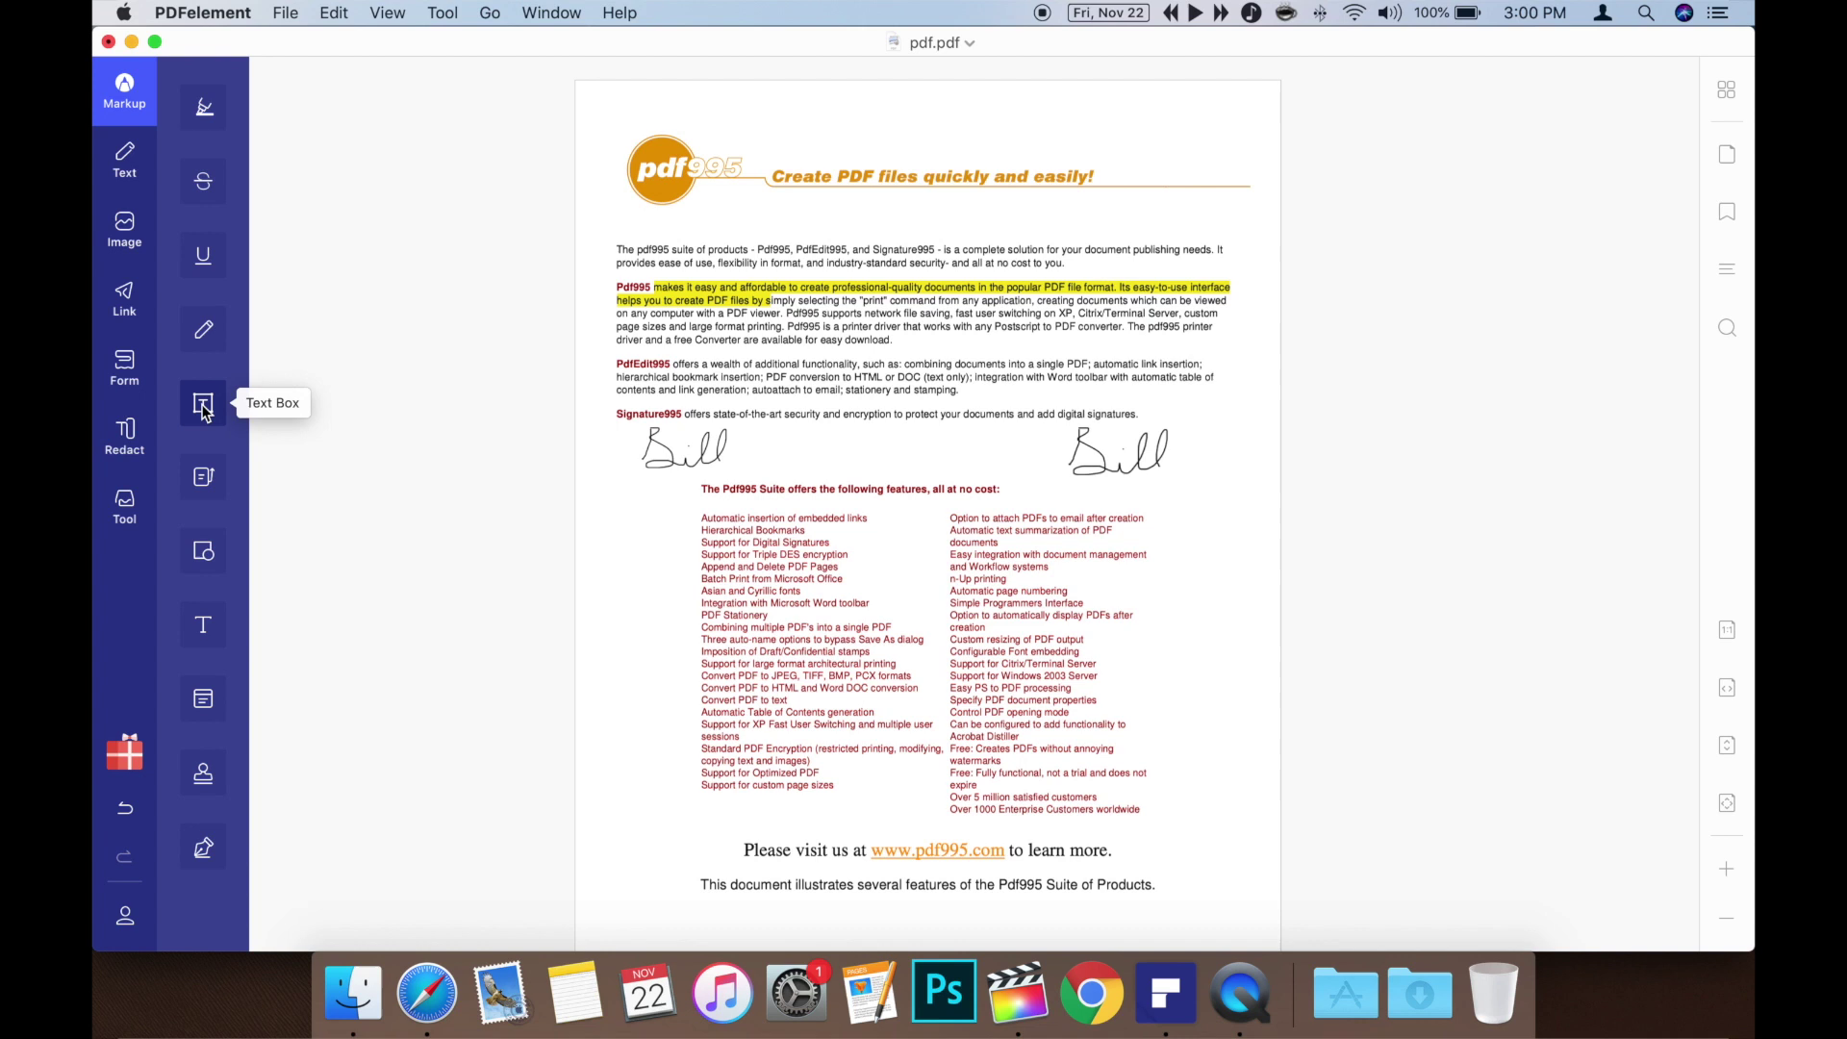
{"action": "left_click", "coordinate": [203, 403]}
{"action": "left_click_drag", "start_coordinate": [600, 566], "coordinate": [674, 609]}
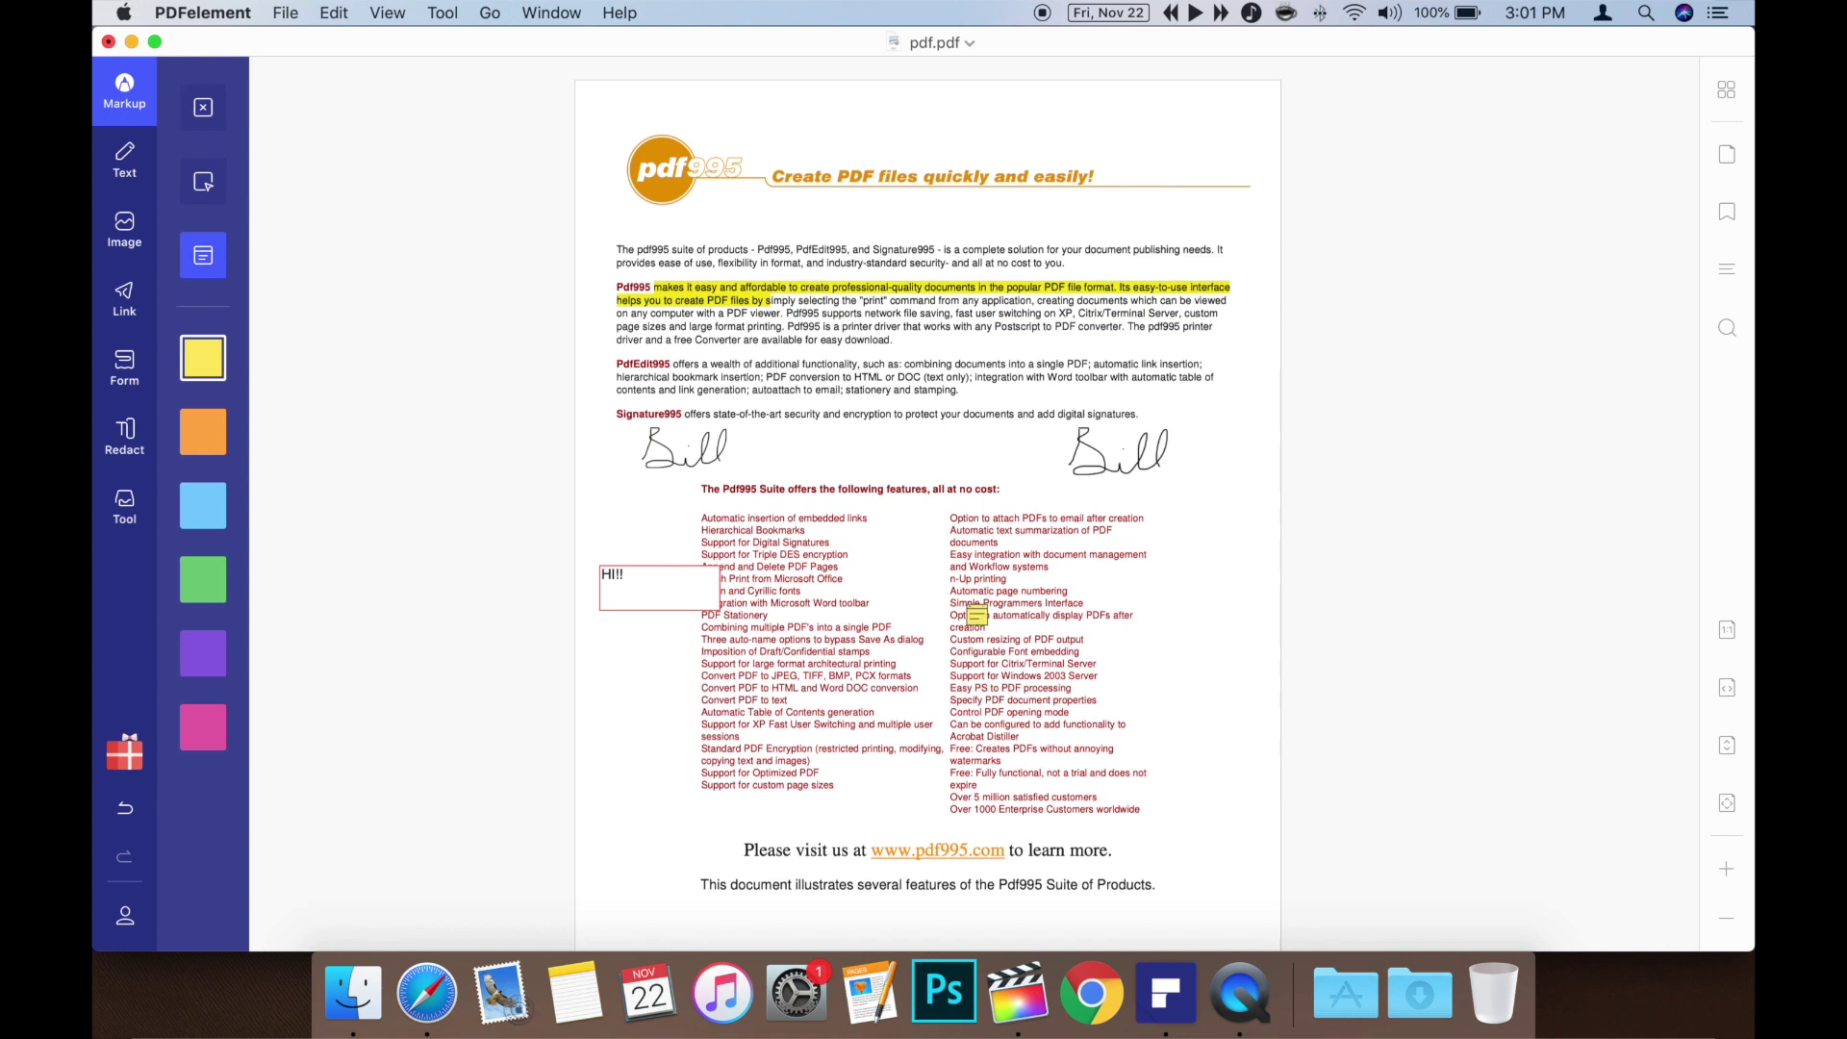
- Add a 'Change This!' sticky note beside the feature list, then pick a stamp
{"action": "left_click", "coordinate": [1184, 584]}
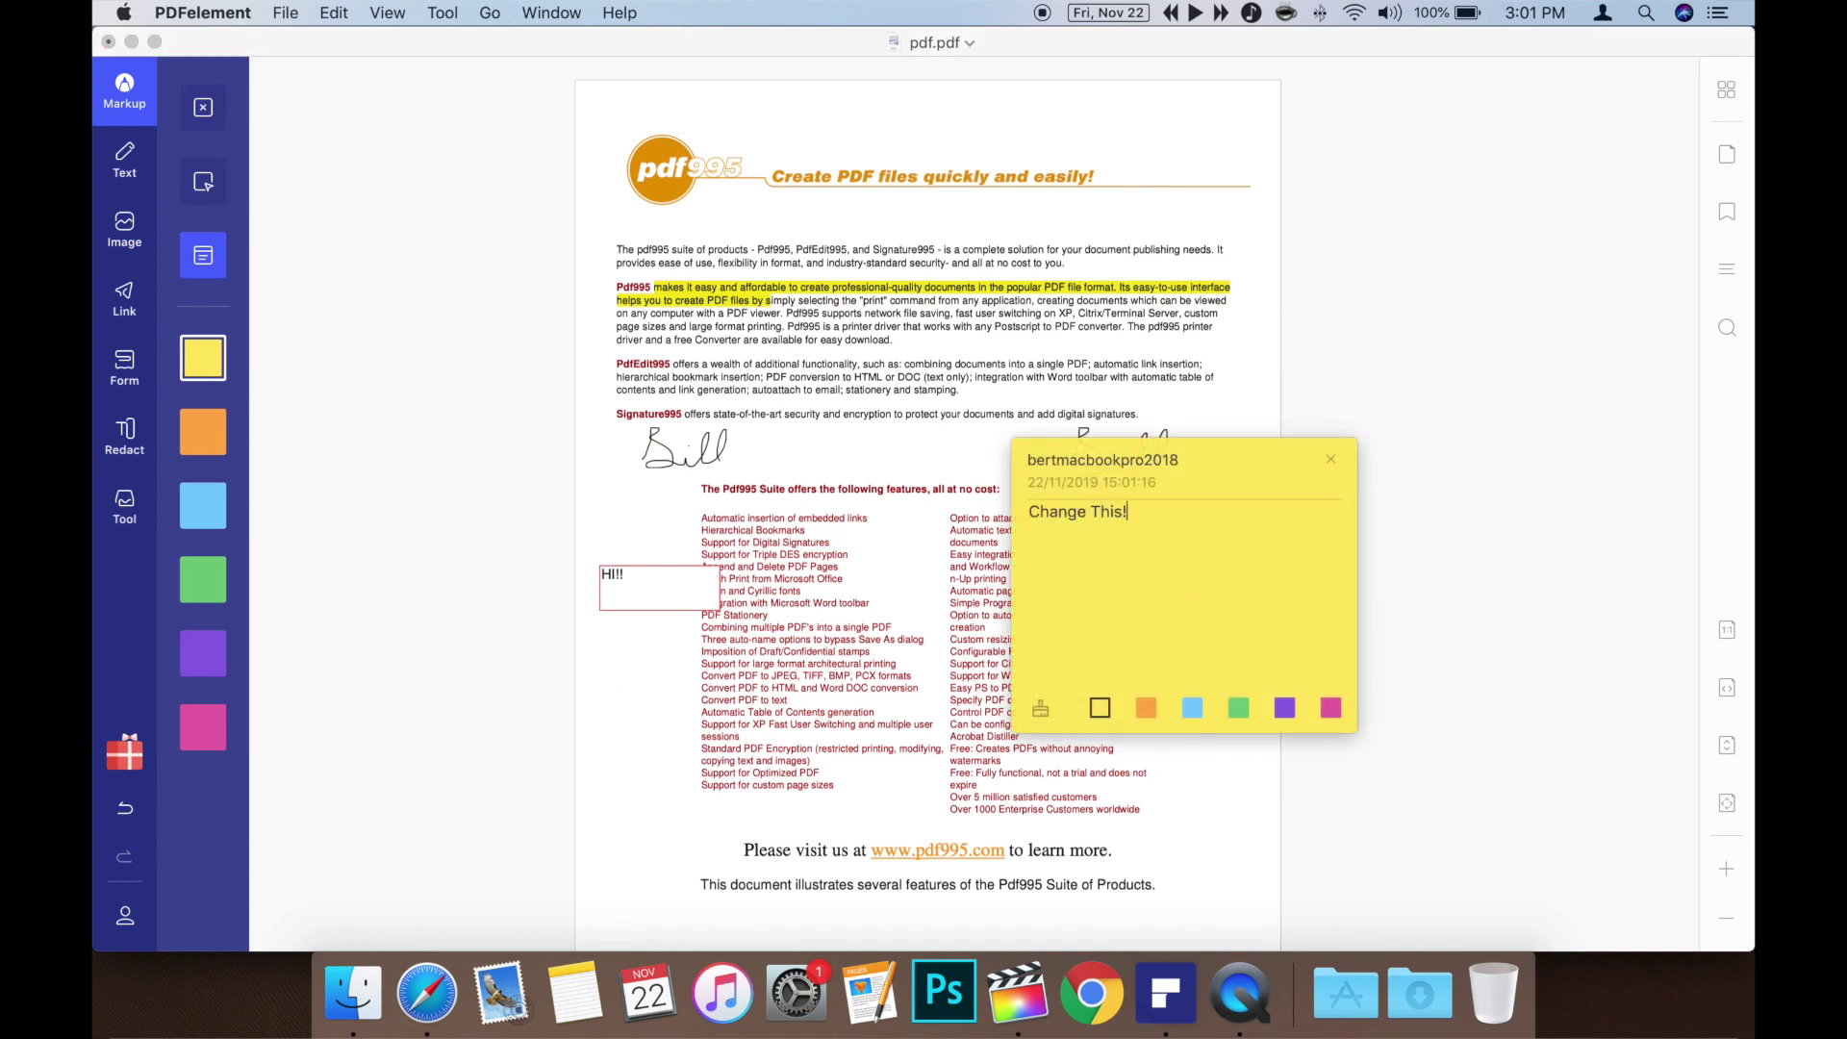
{"action": "key", "text": "Escape"}
{"action": "left_click", "coordinate": [203, 773]}
{"action": "left_click", "coordinate": [323, 261]}
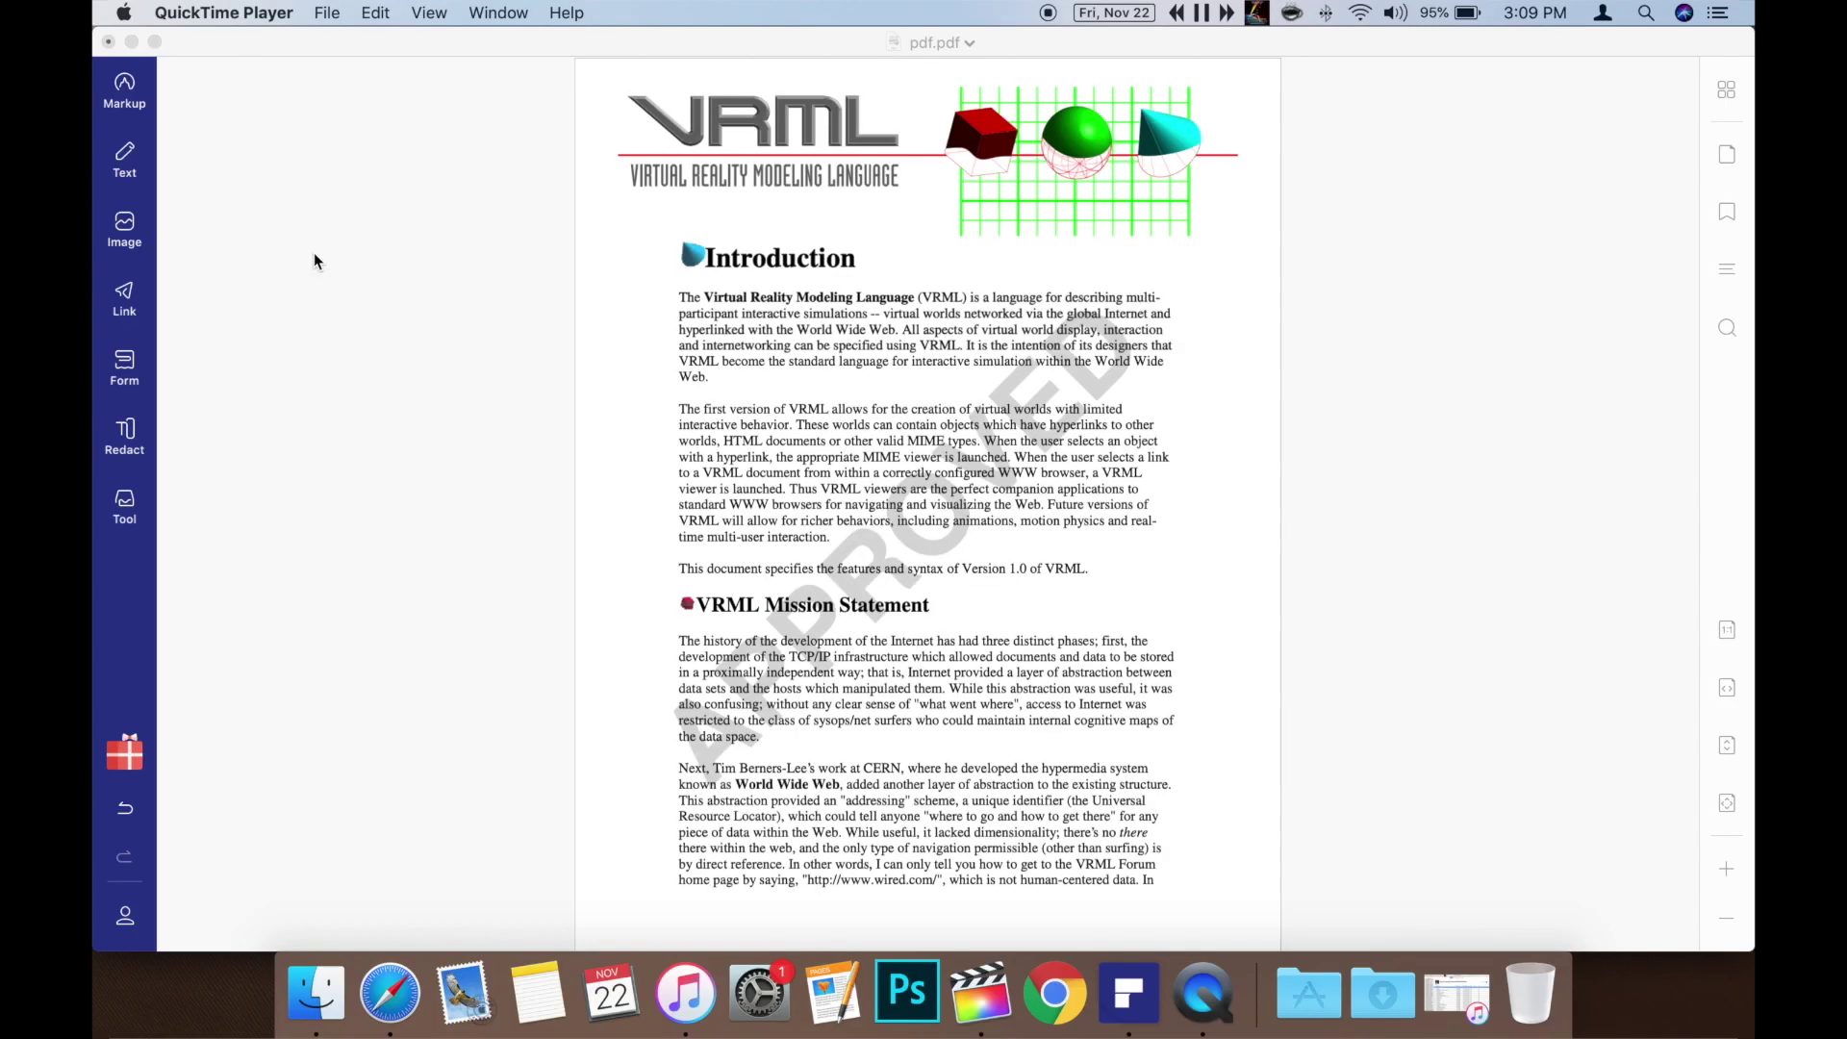
- Append 'Adding Text!!' to the Introduction paragraph and select the To google.com link box
{"action": "left_click", "coordinate": [128, 161]}
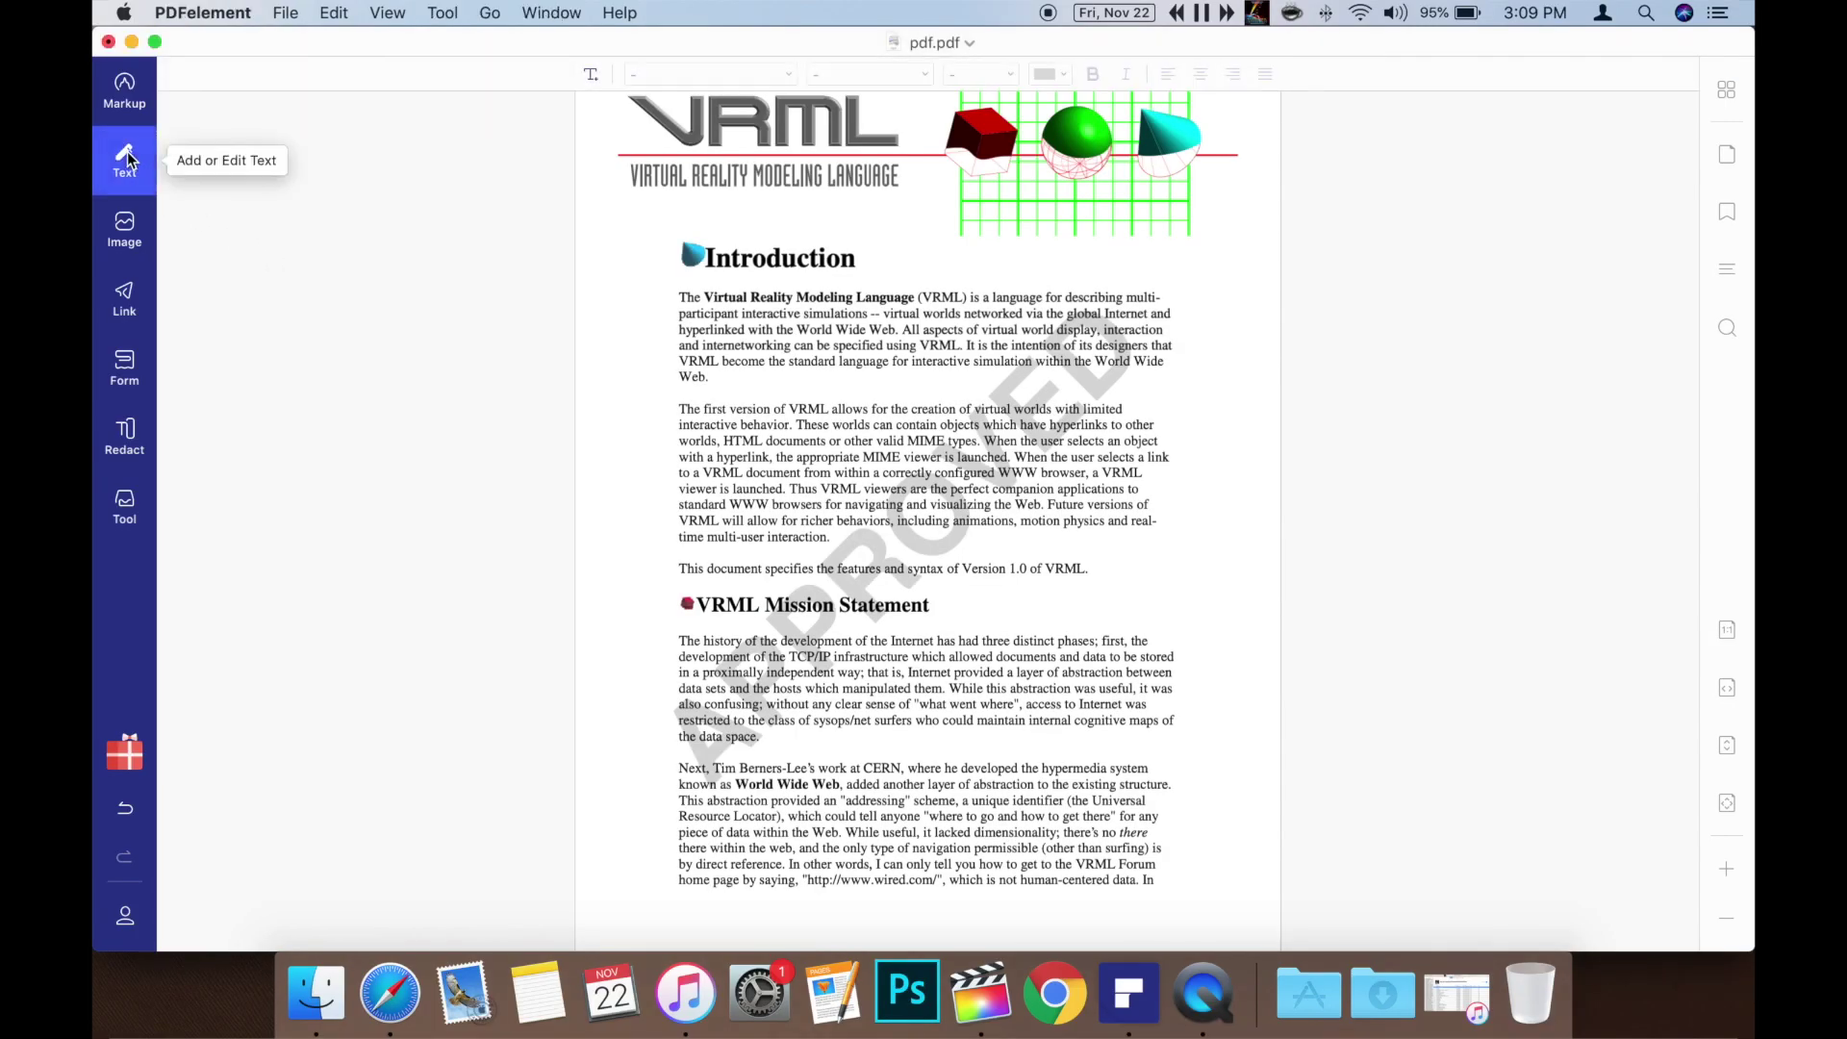
{"action": "left_click", "coordinate": [717, 446]}
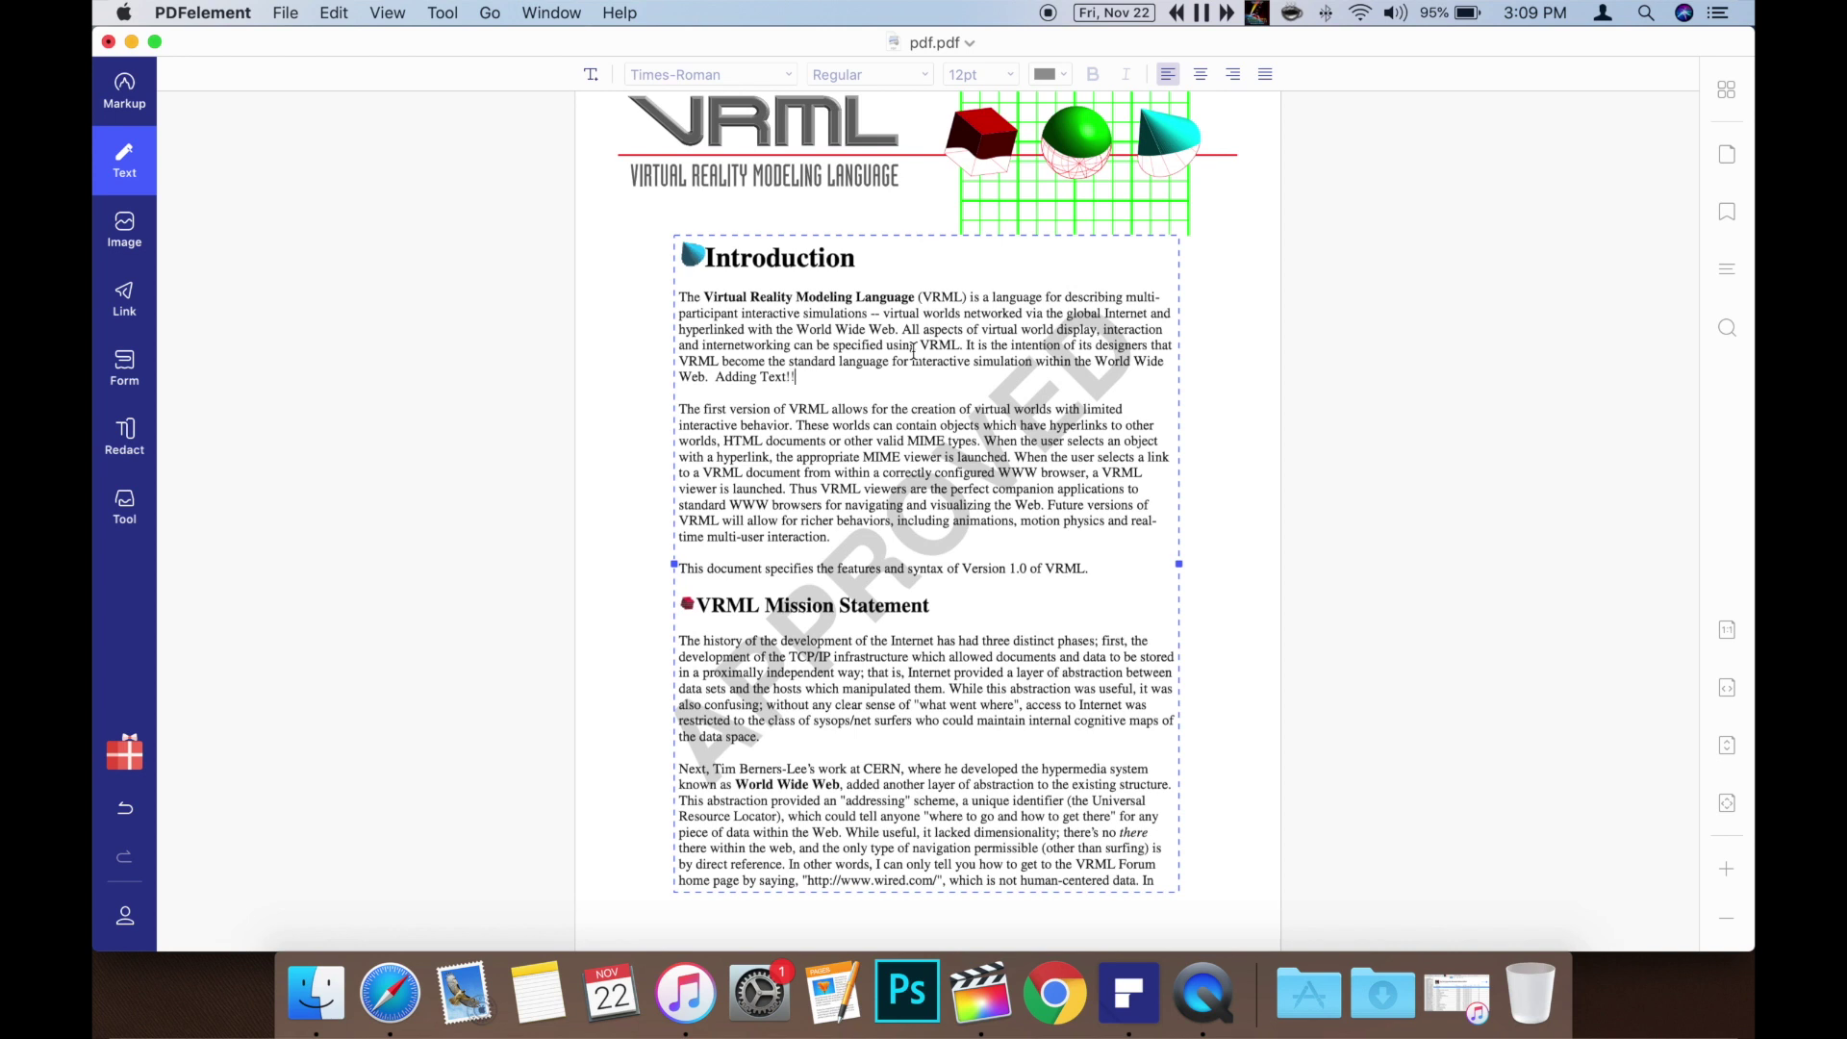
{"action": "left_click", "coordinate": [135, 292]}
{"action": "left_click", "coordinate": [921, 382]}
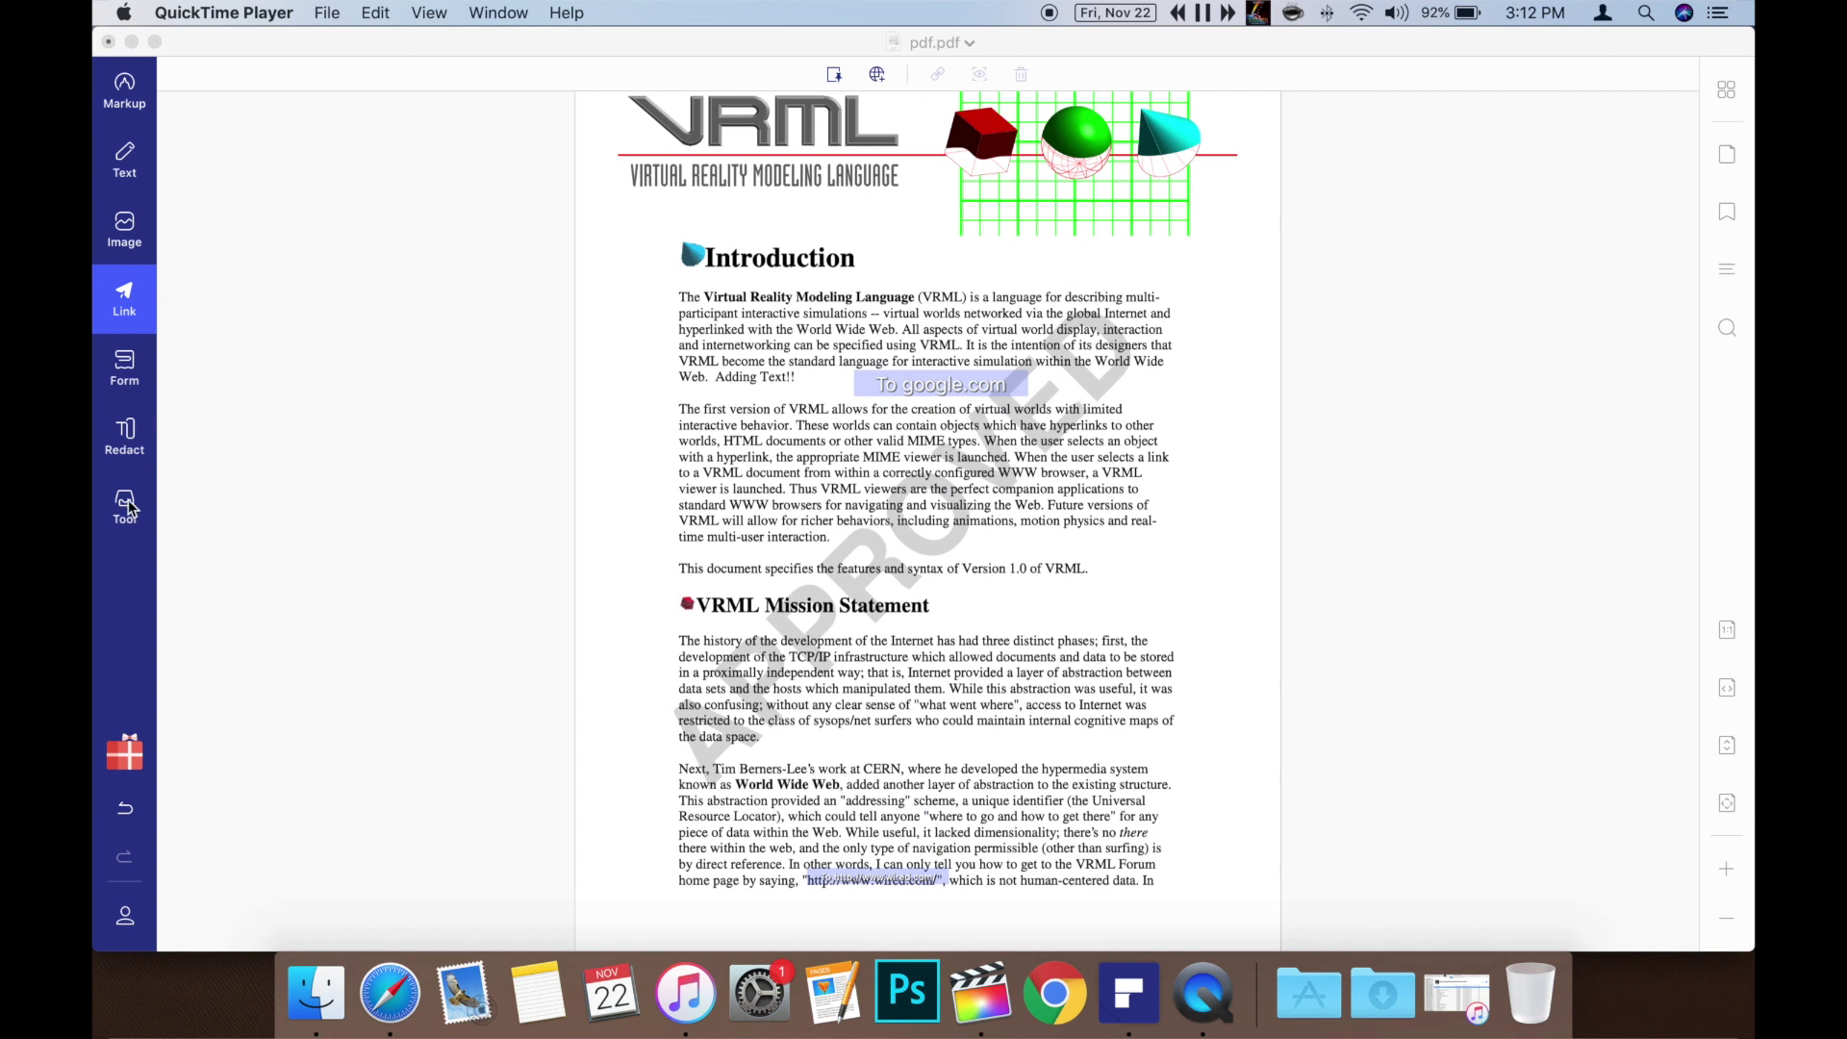
{"action": "left_click", "coordinate": [129, 500]}
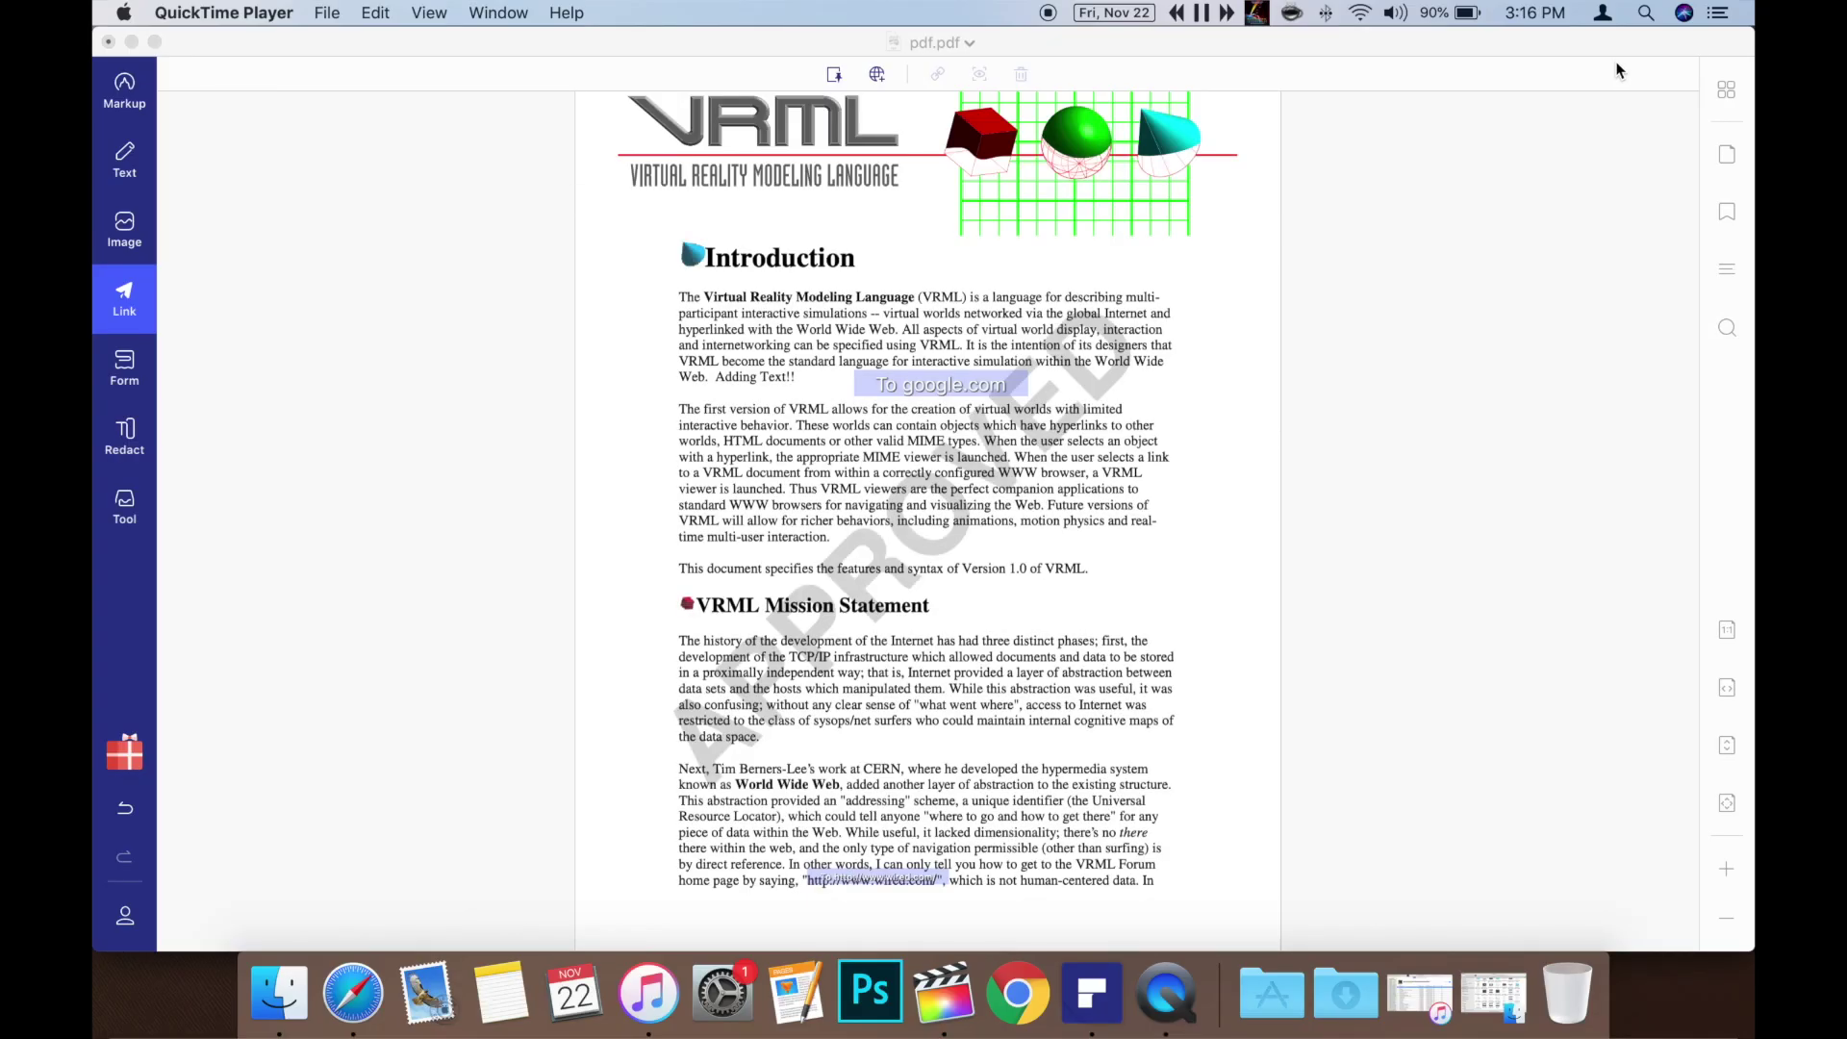
{"action": "left_click", "coordinate": [1727, 92]}
{"action": "left_click", "coordinate": [1727, 91]}
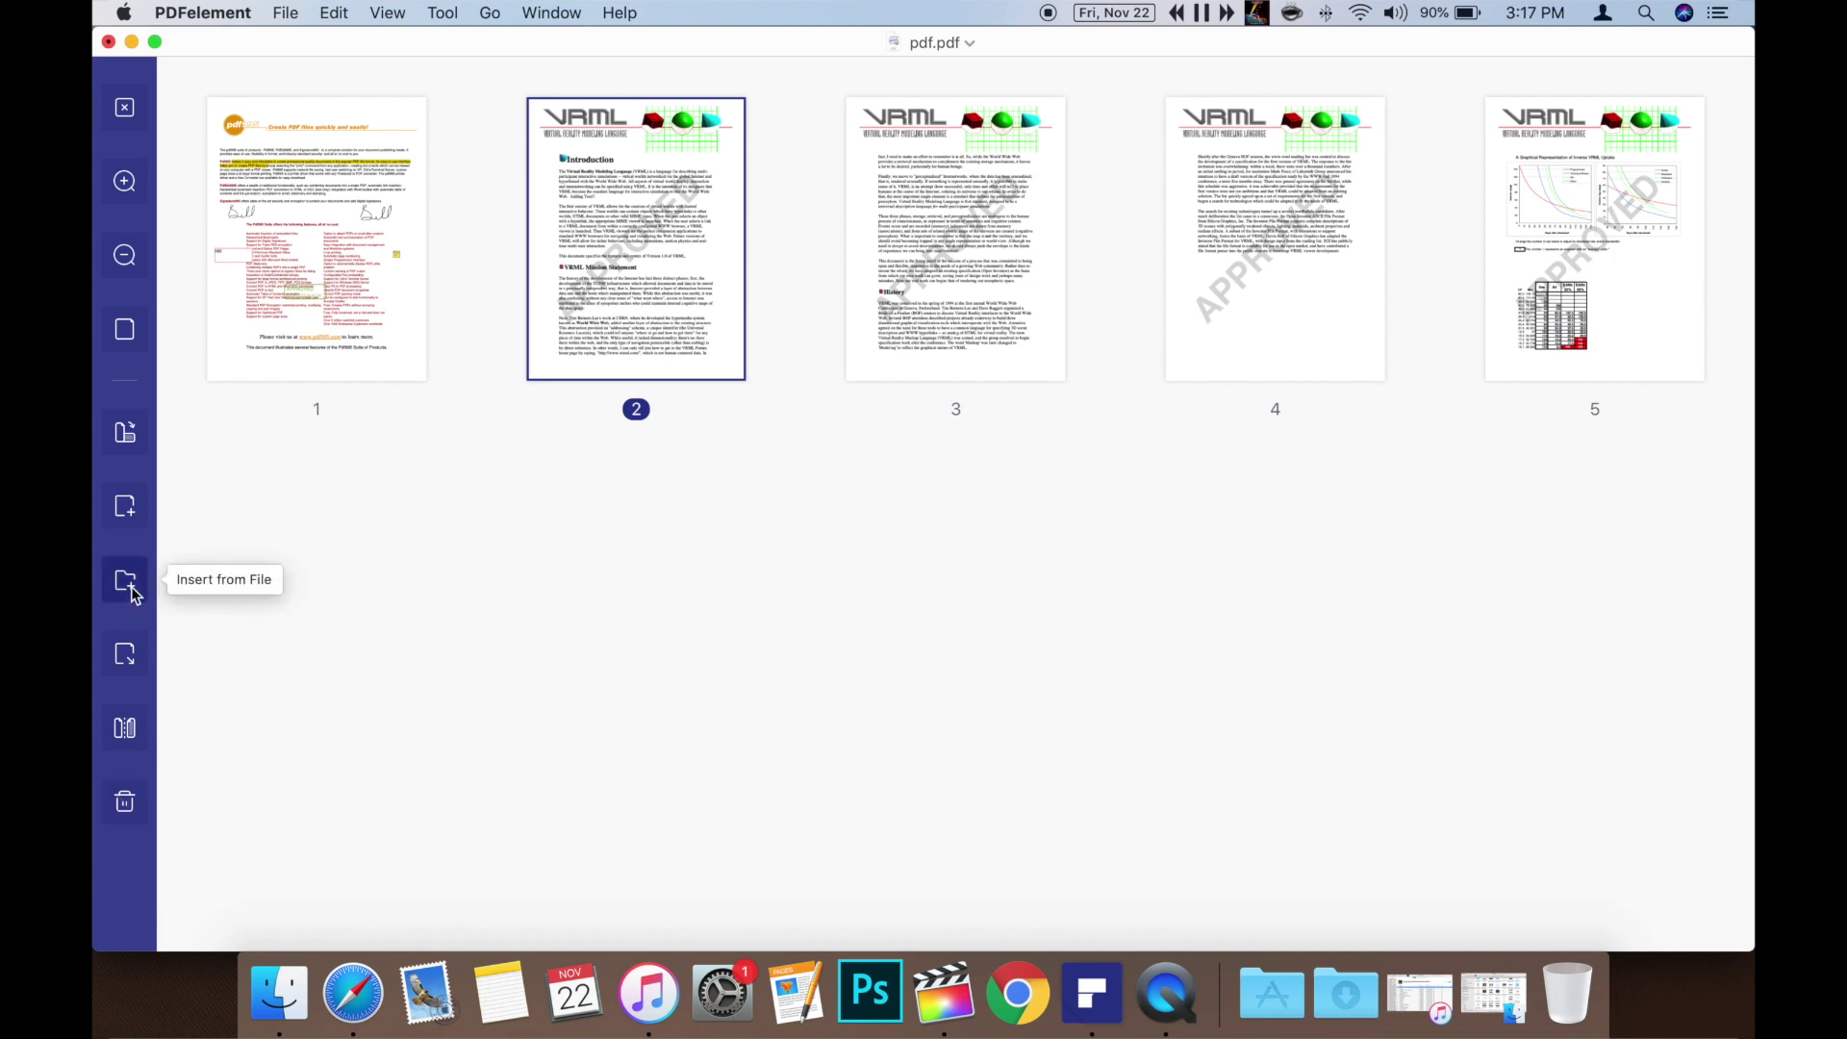
{"action": "left_click", "coordinate": [141, 448]}
{"action": "left_click", "coordinate": [140, 449]}
{"action": "left_click", "coordinate": [140, 448]}
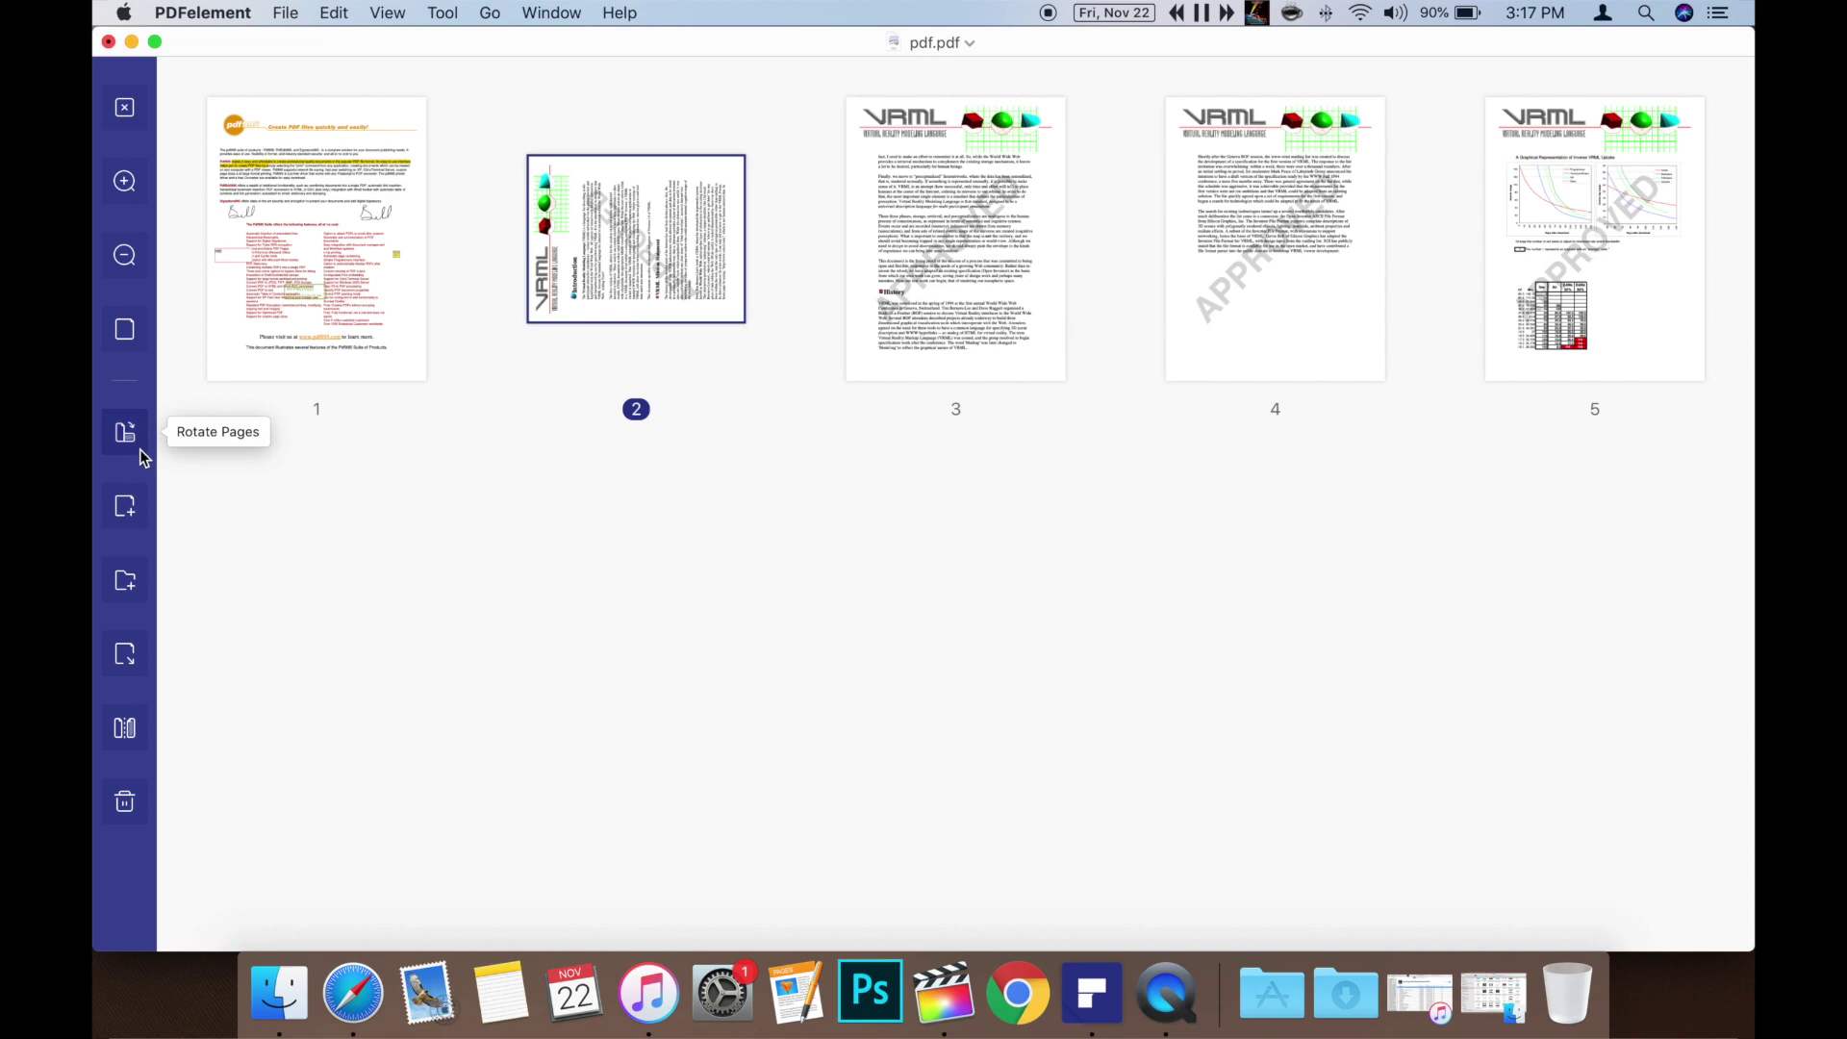
{"action": "left_click", "coordinate": [142, 455]}
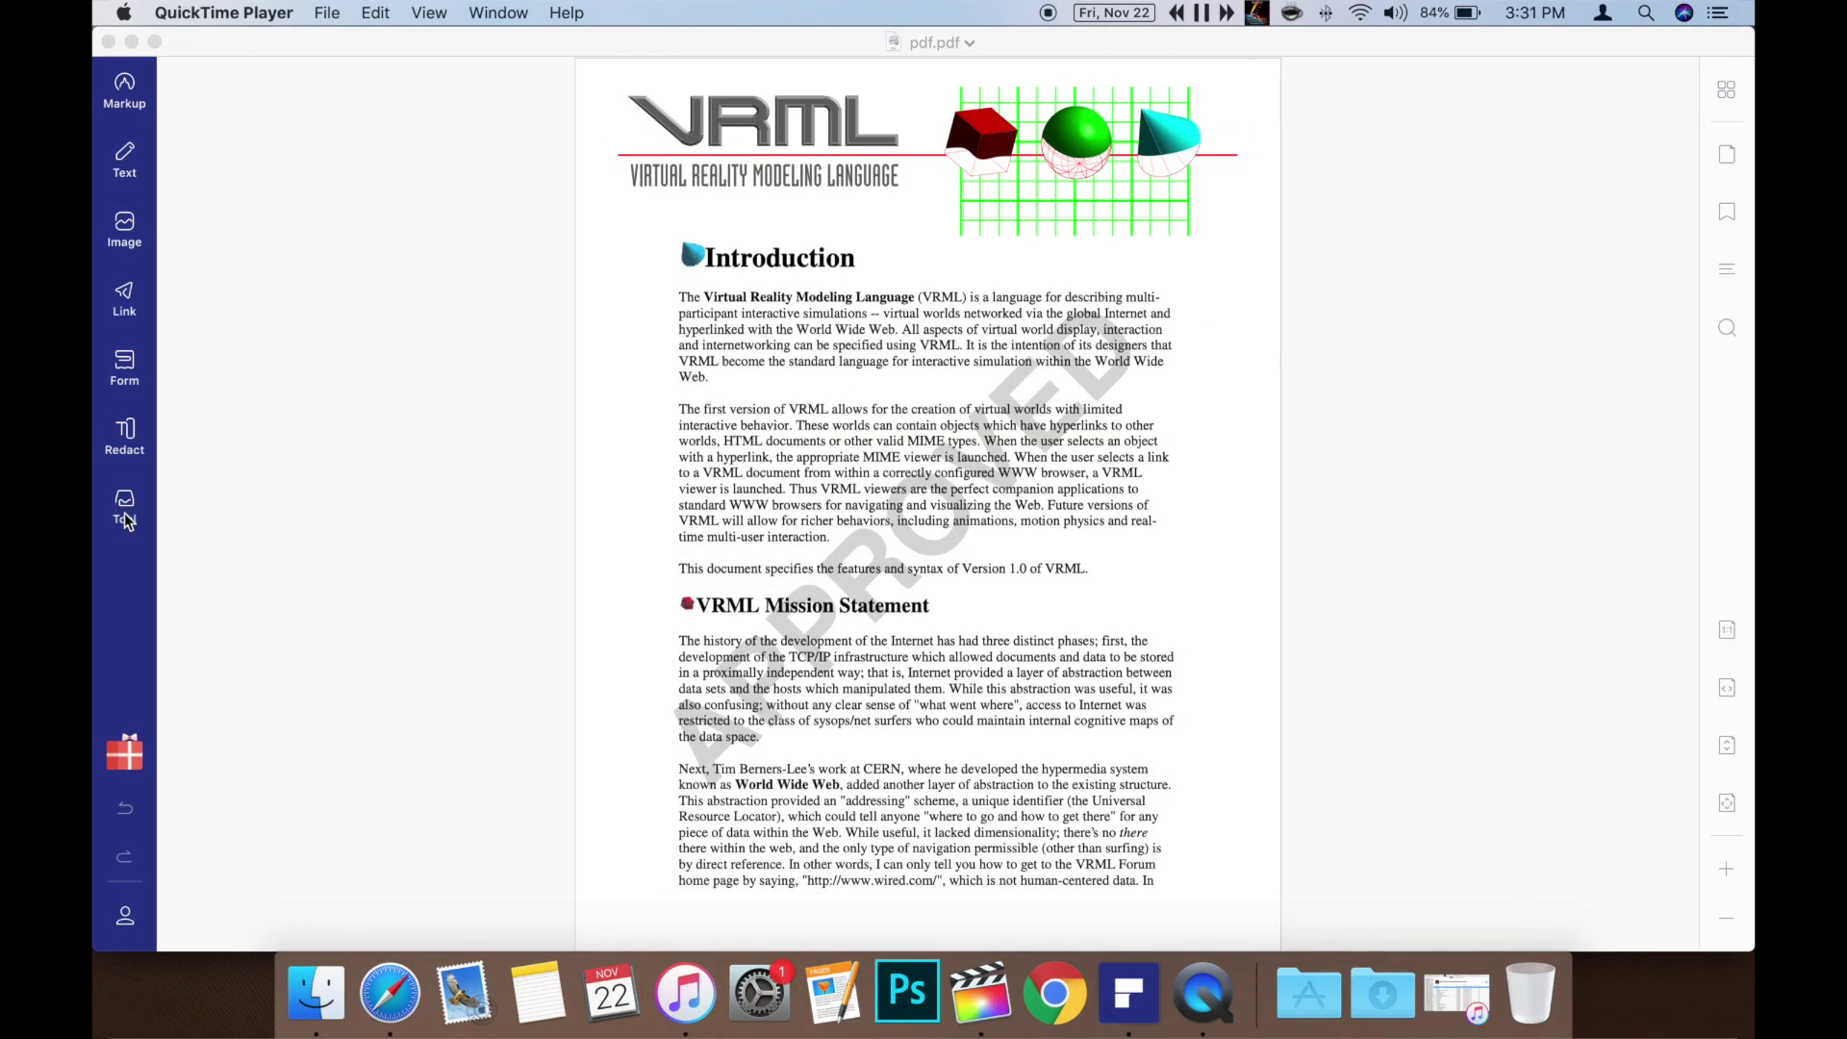
- Run OCR text recognition on the VRML document
{"action": "left_click", "coordinate": [125, 510]}
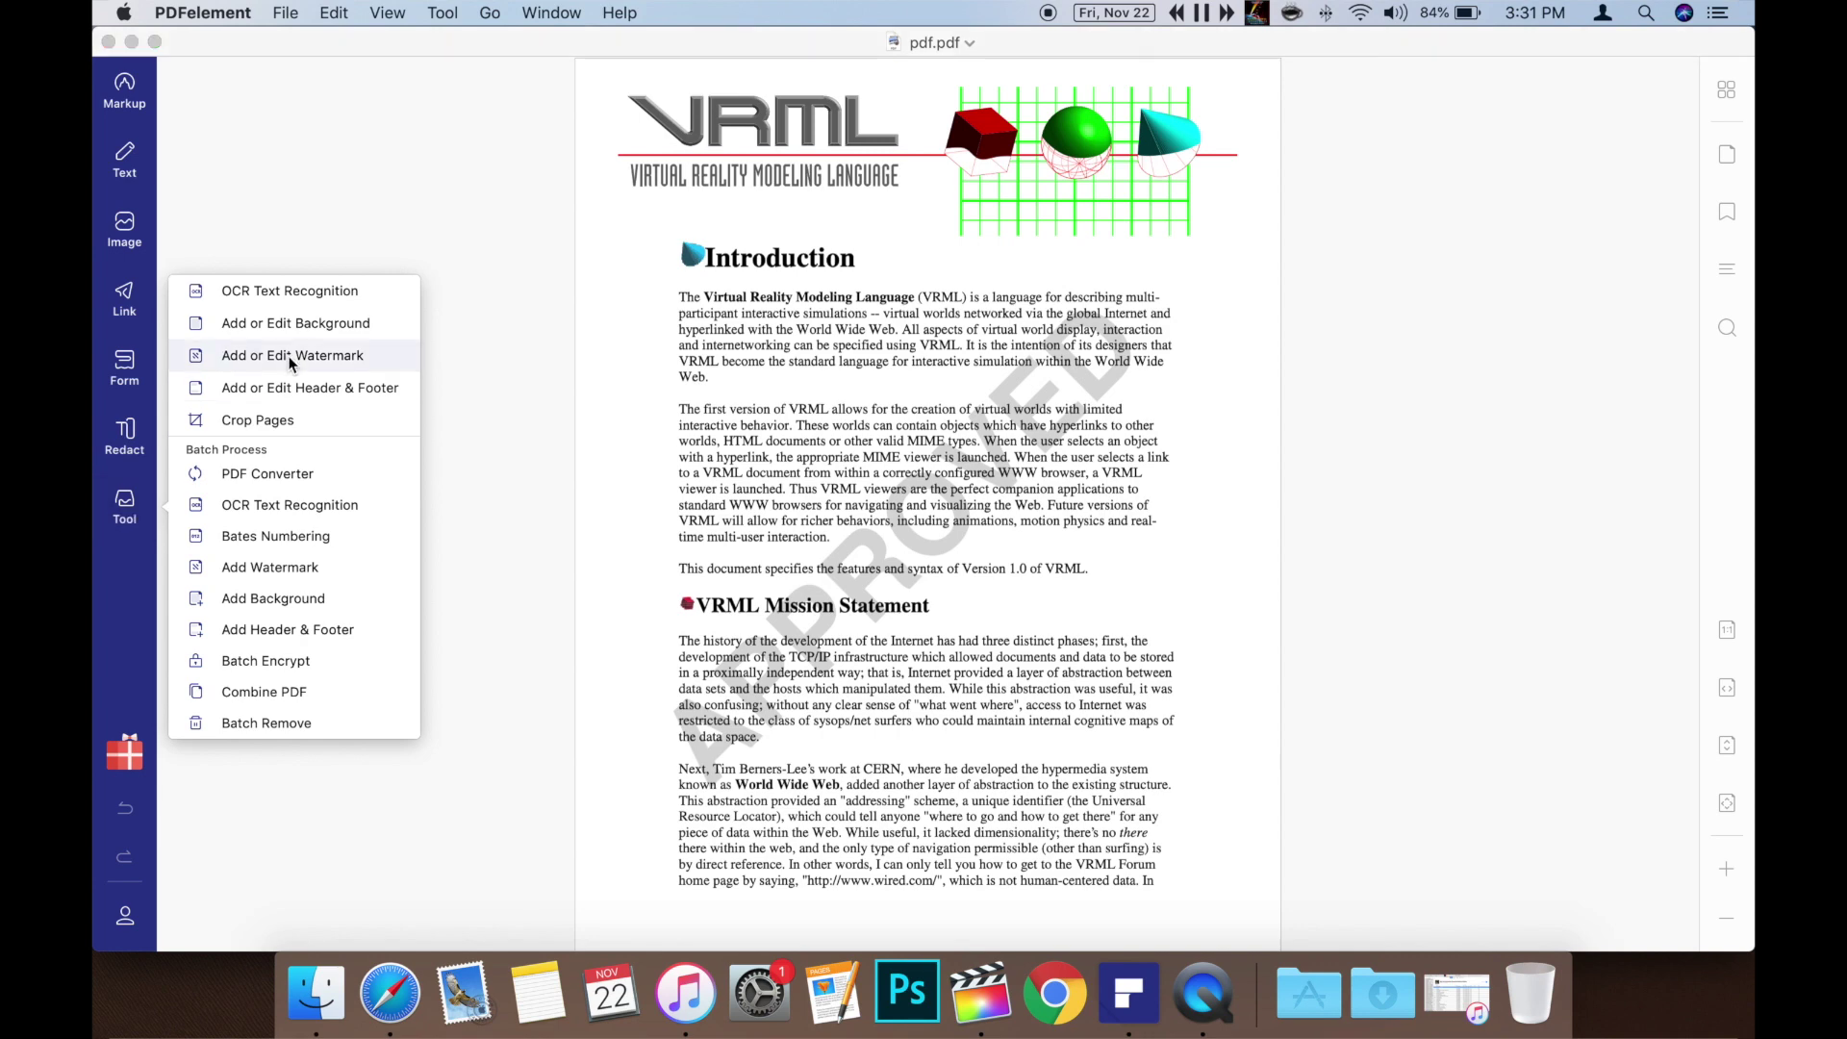
{"action": "left_click", "coordinate": [379, 287]}
{"action": "left_click", "coordinate": [991, 719]}
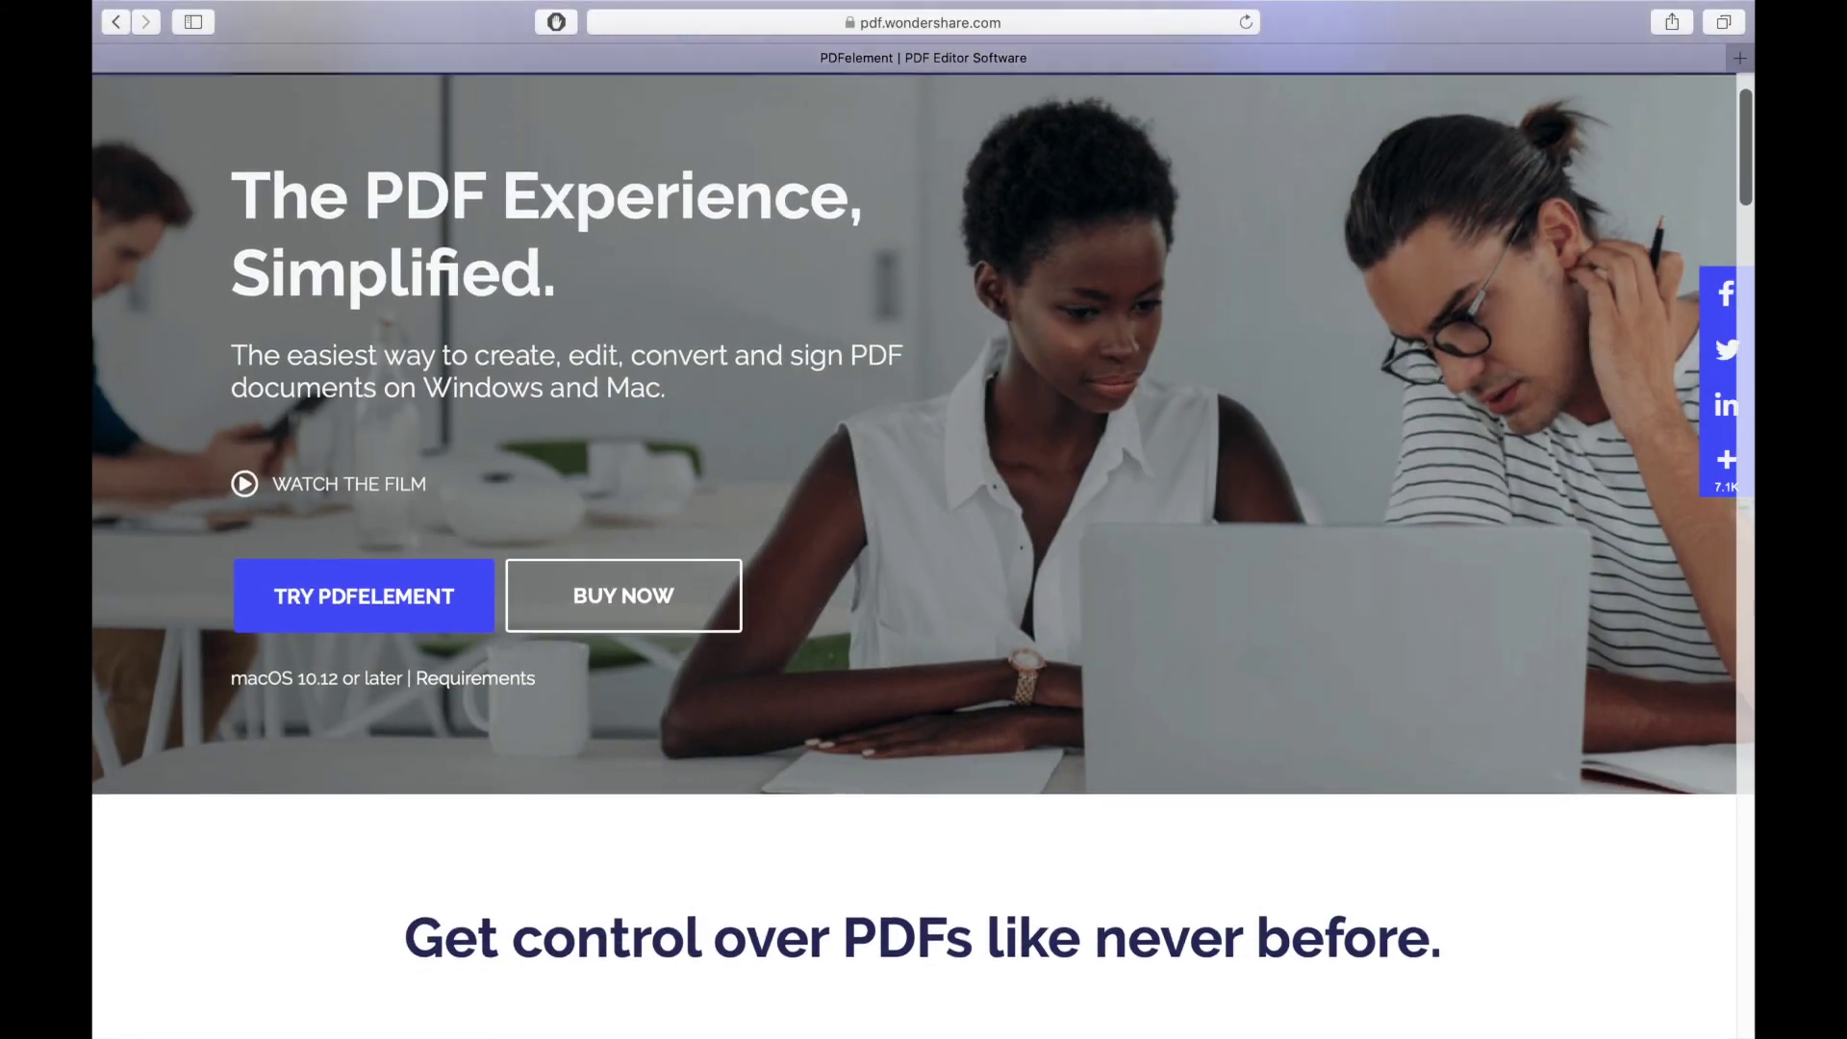
- Scroll past the Edit, Convert, Comment, Forms and Redact sections to the Empower Your Teams section
{"action": "scroll", "coordinate": [924, 539], "scroll_direction": "down", "scroll_amount": 5}
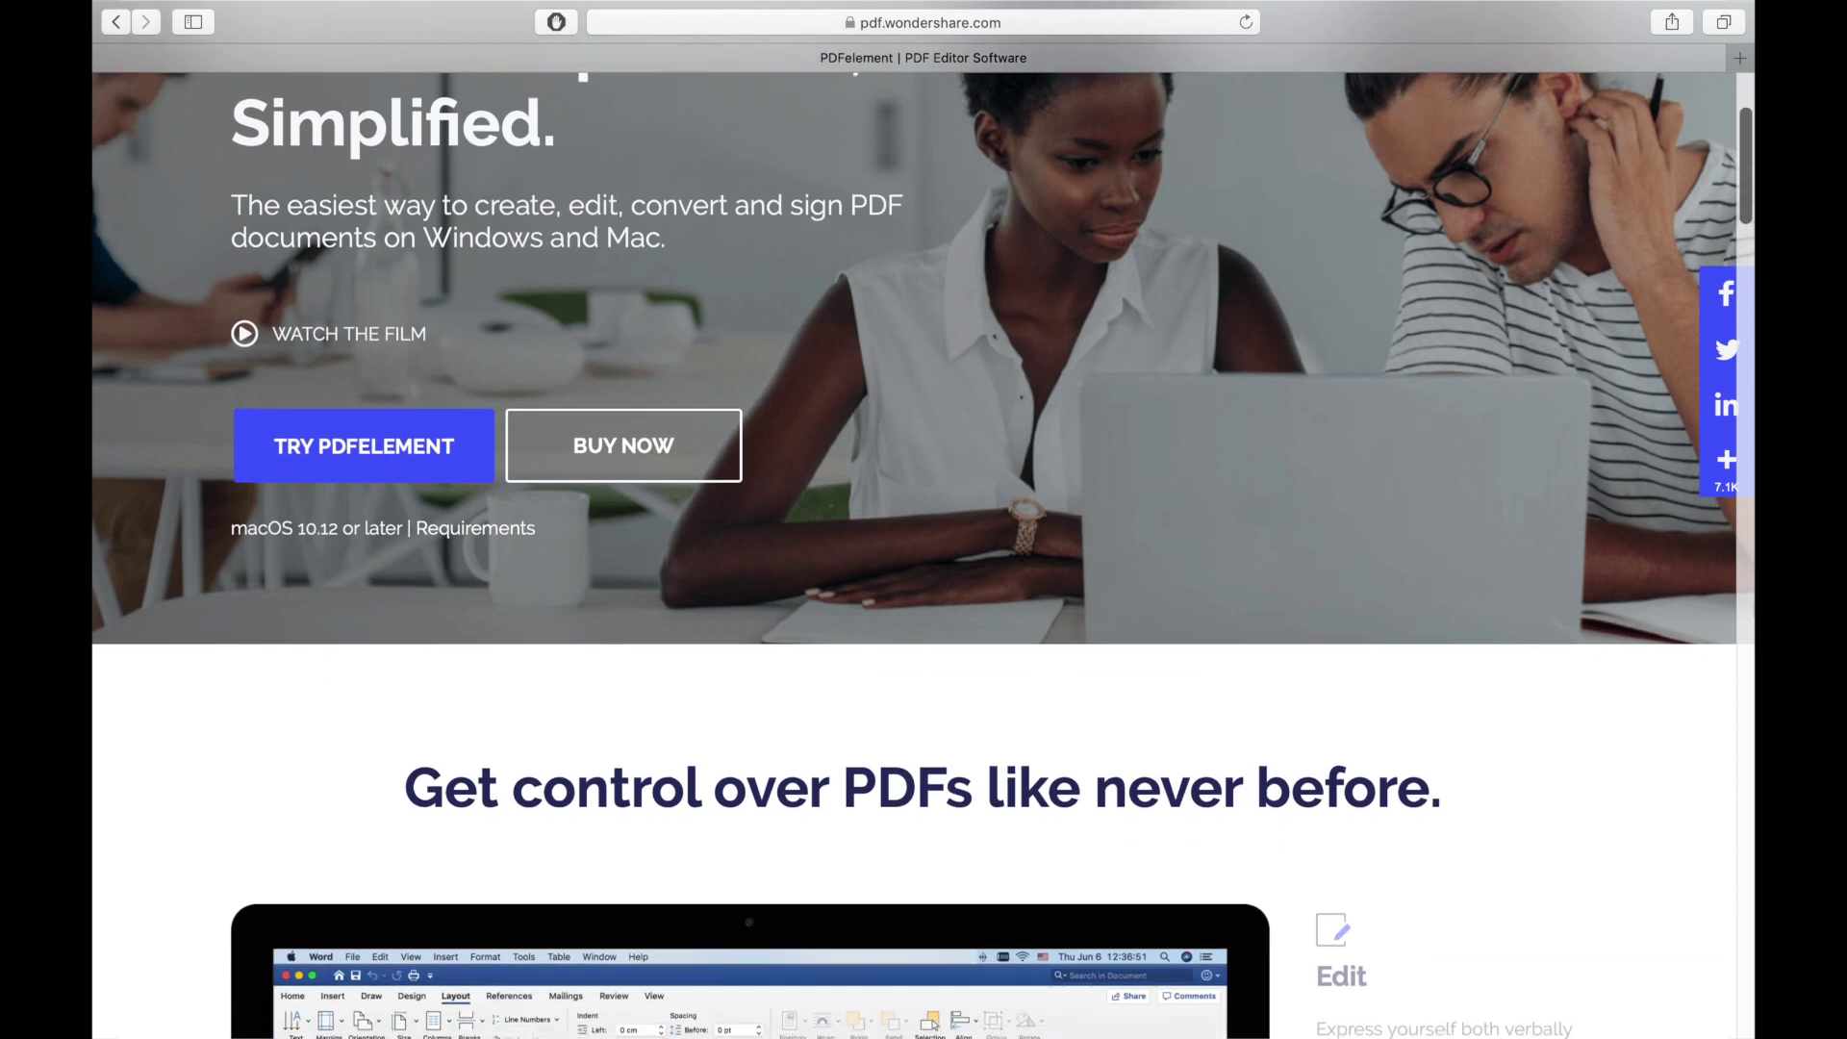
{"action": "scroll", "coordinate": [923, 539], "scroll_direction": "down", "scroll_amount": 9}
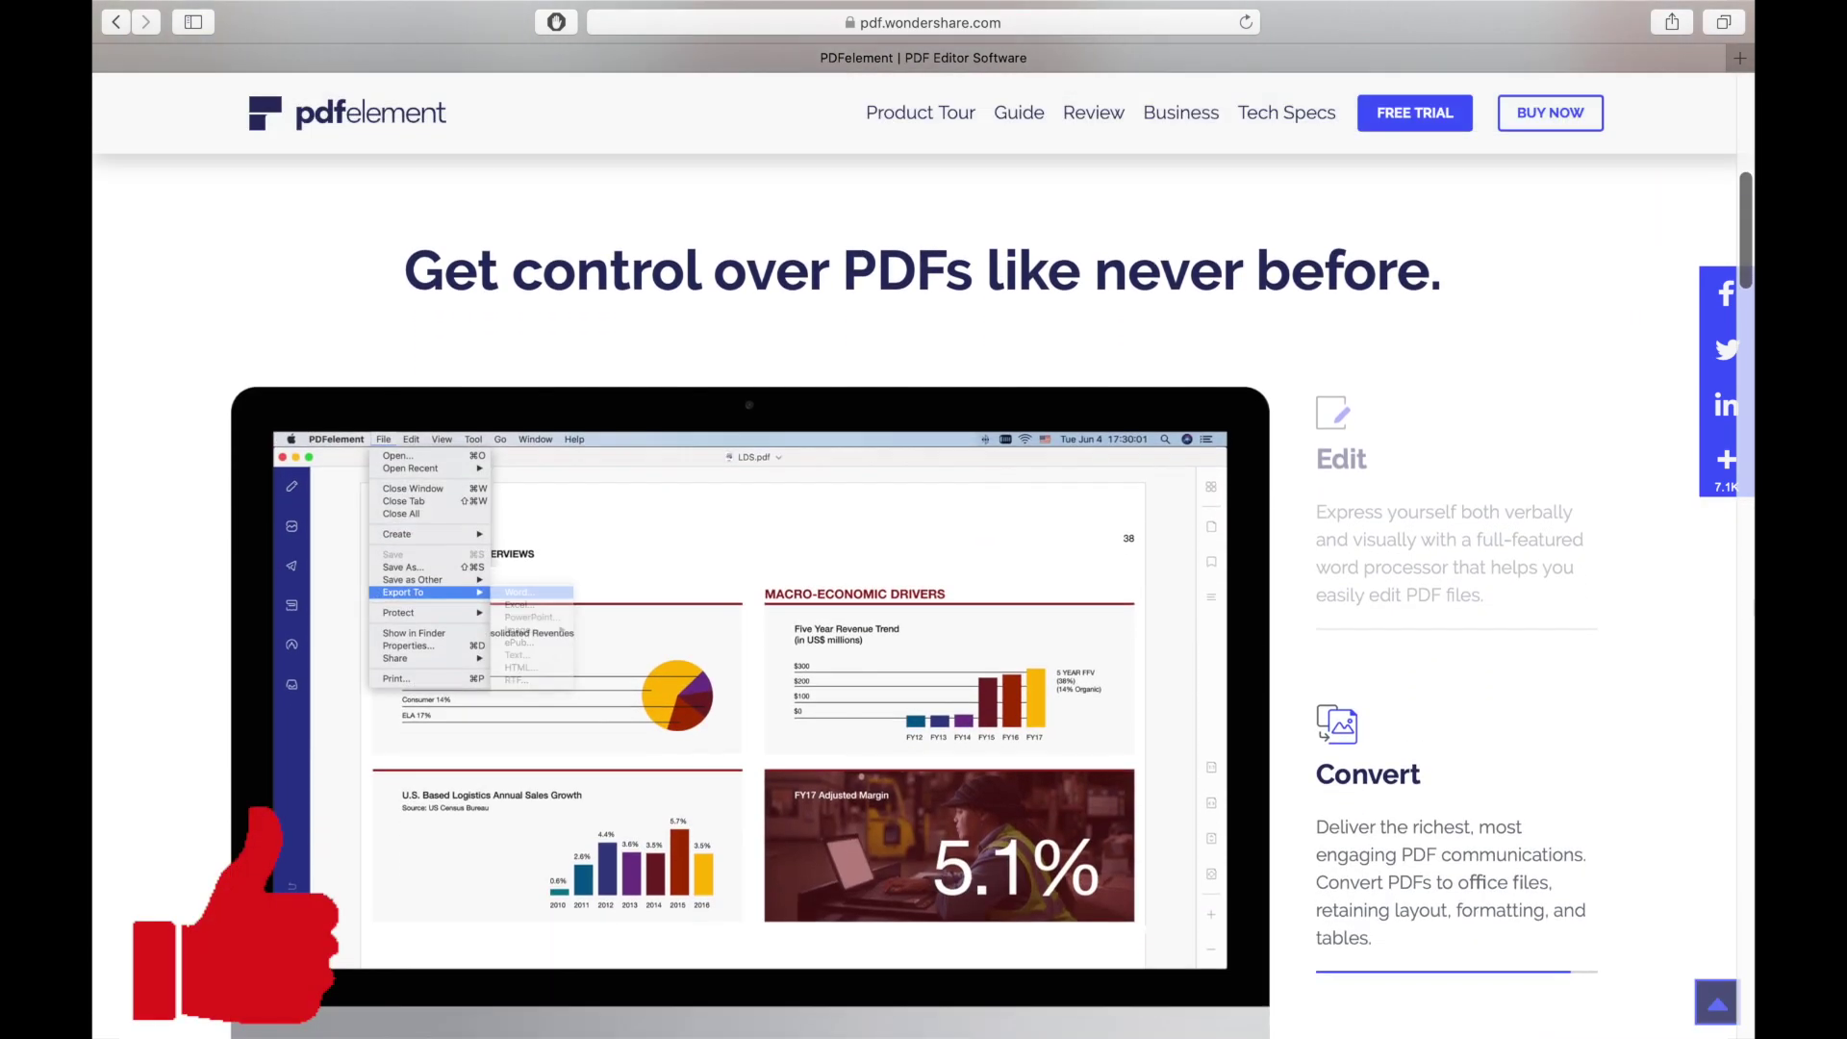
{"action": "scroll", "coordinate": [923, 539], "scroll_direction": "down", "scroll_amount": 5}
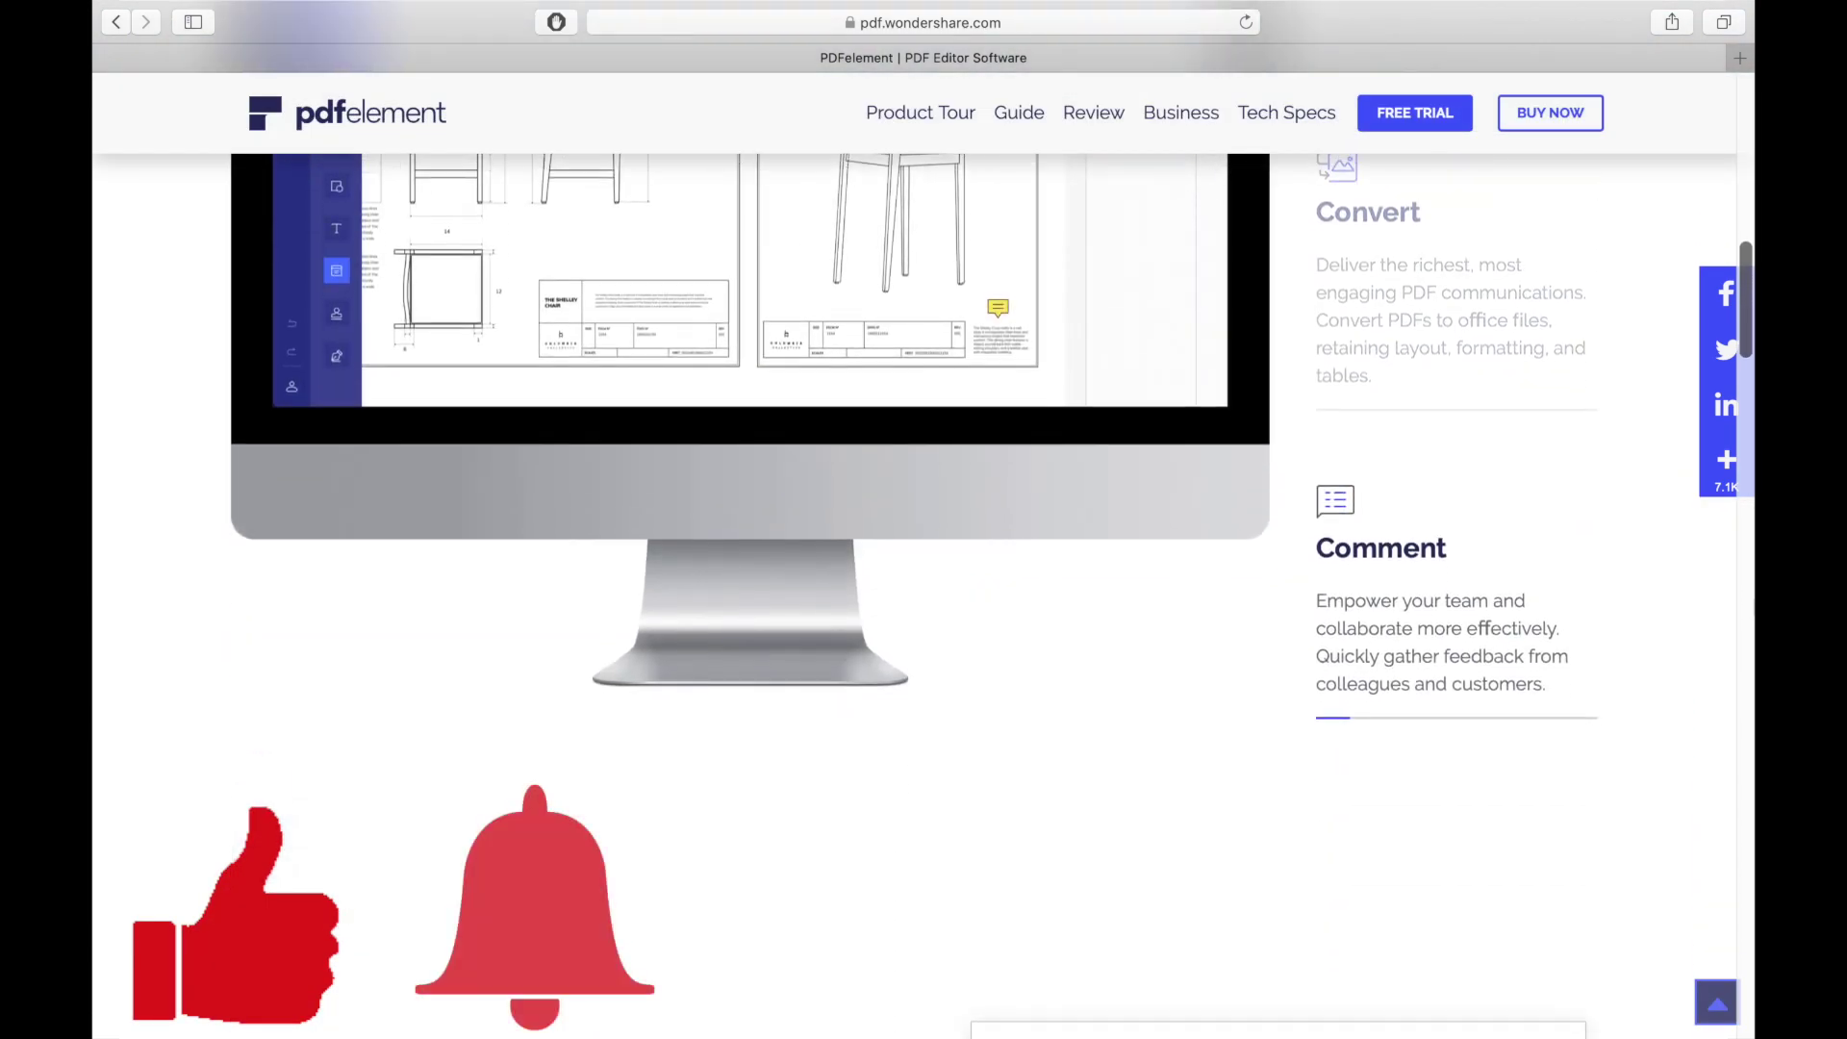
{"action": "scroll", "coordinate": [923, 539], "scroll_direction": "down", "scroll_amount": 6}
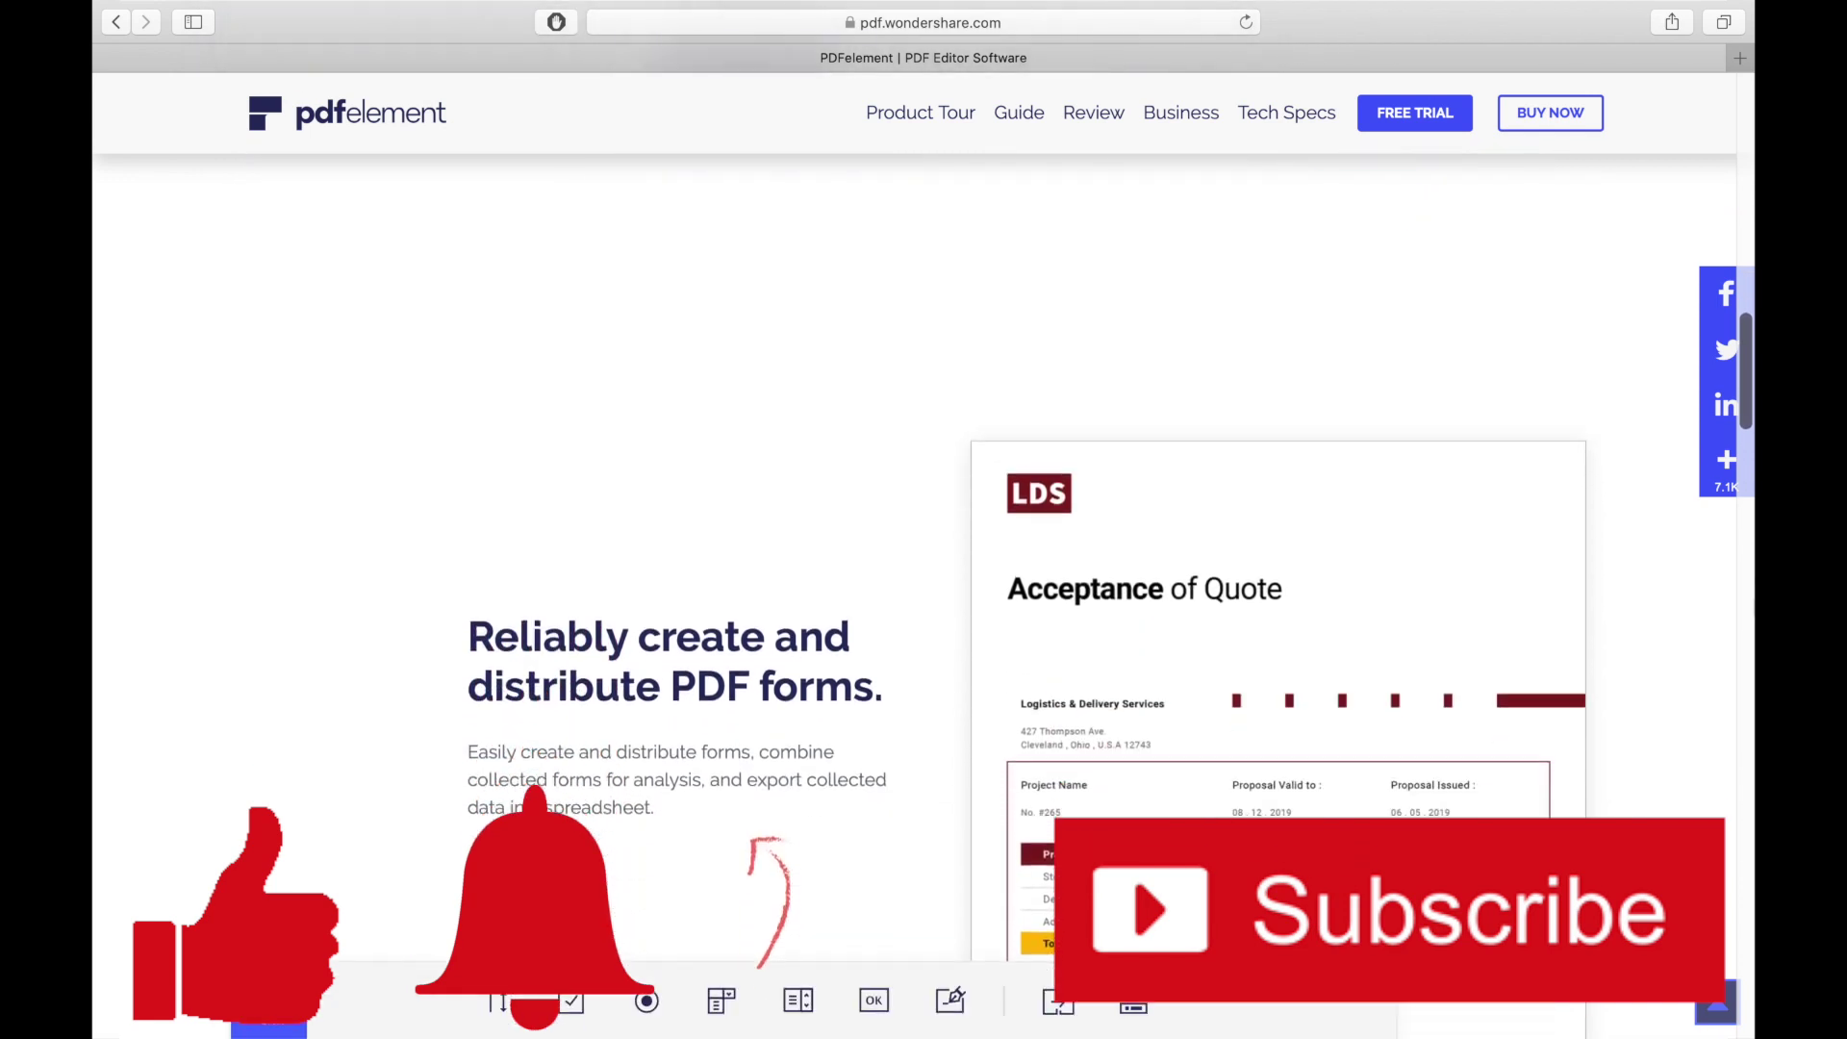
{"action": "scroll", "coordinate": [923, 539], "scroll_direction": "down", "scroll_amount": 6}
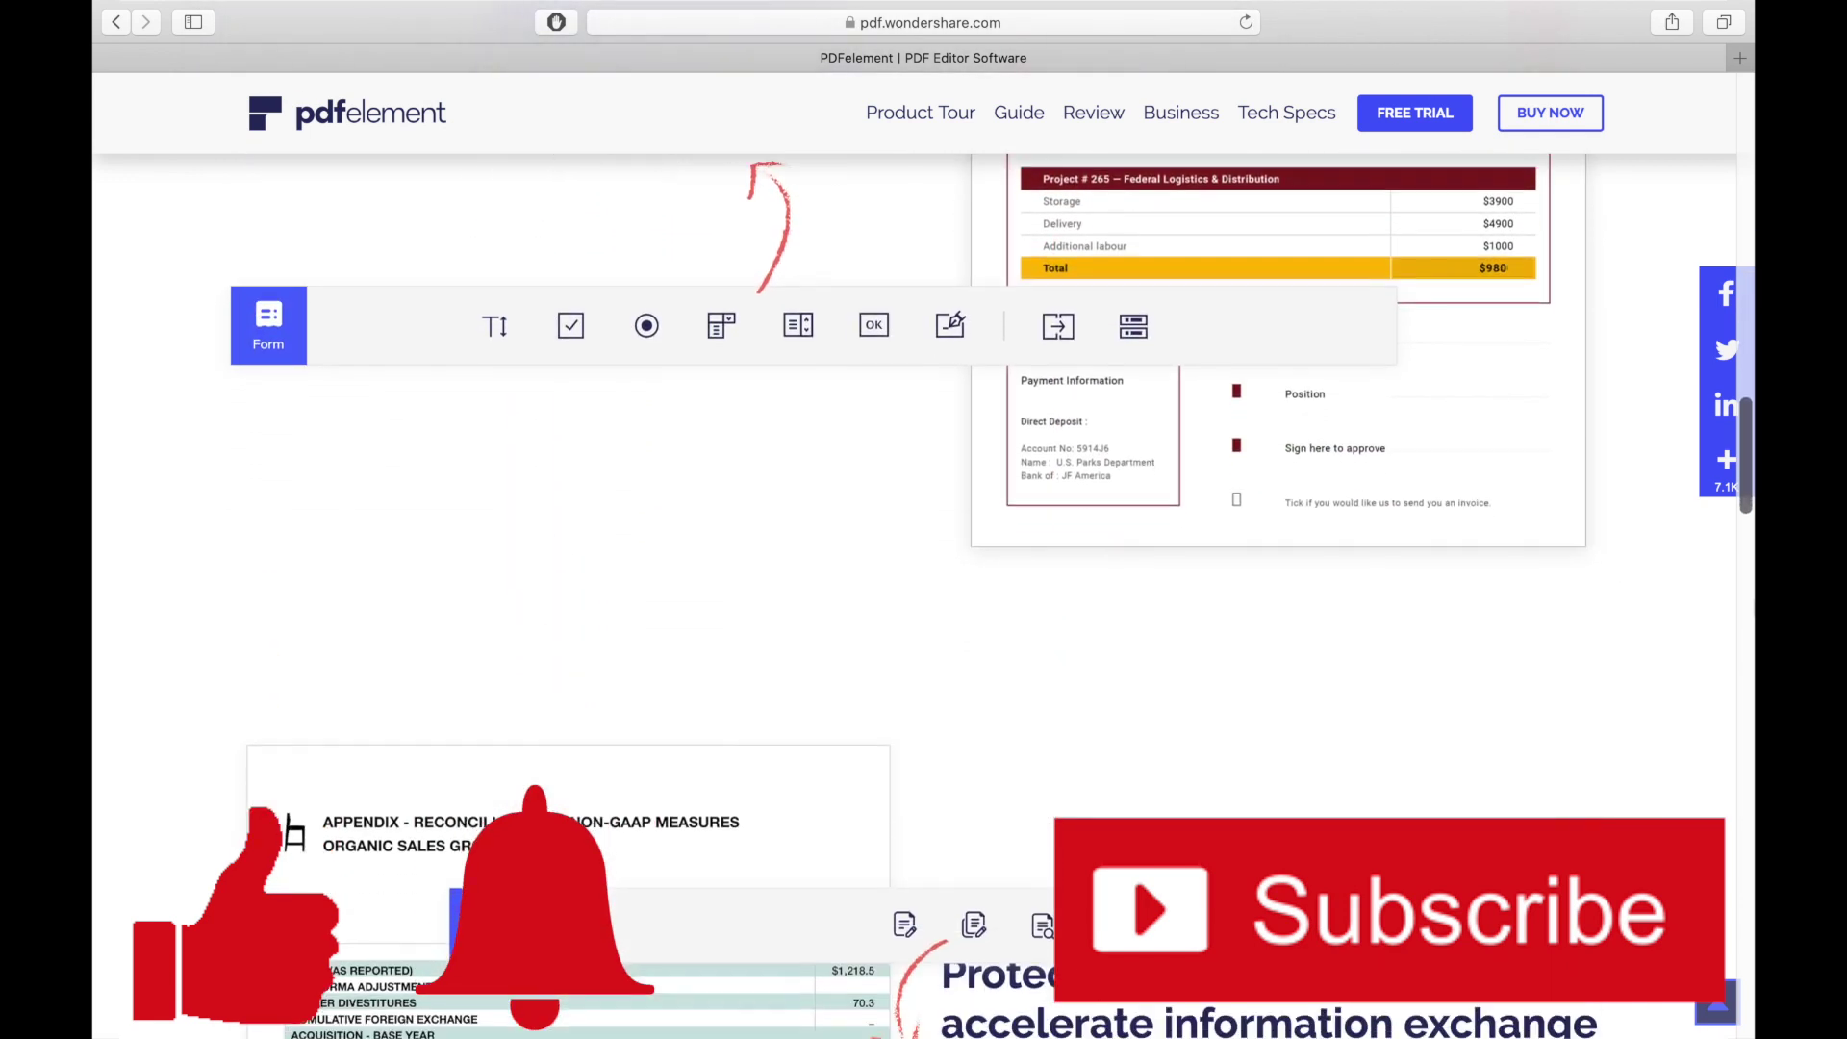
{"action": "scroll", "coordinate": [924, 539], "scroll_direction": "down", "scroll_amount": 9}
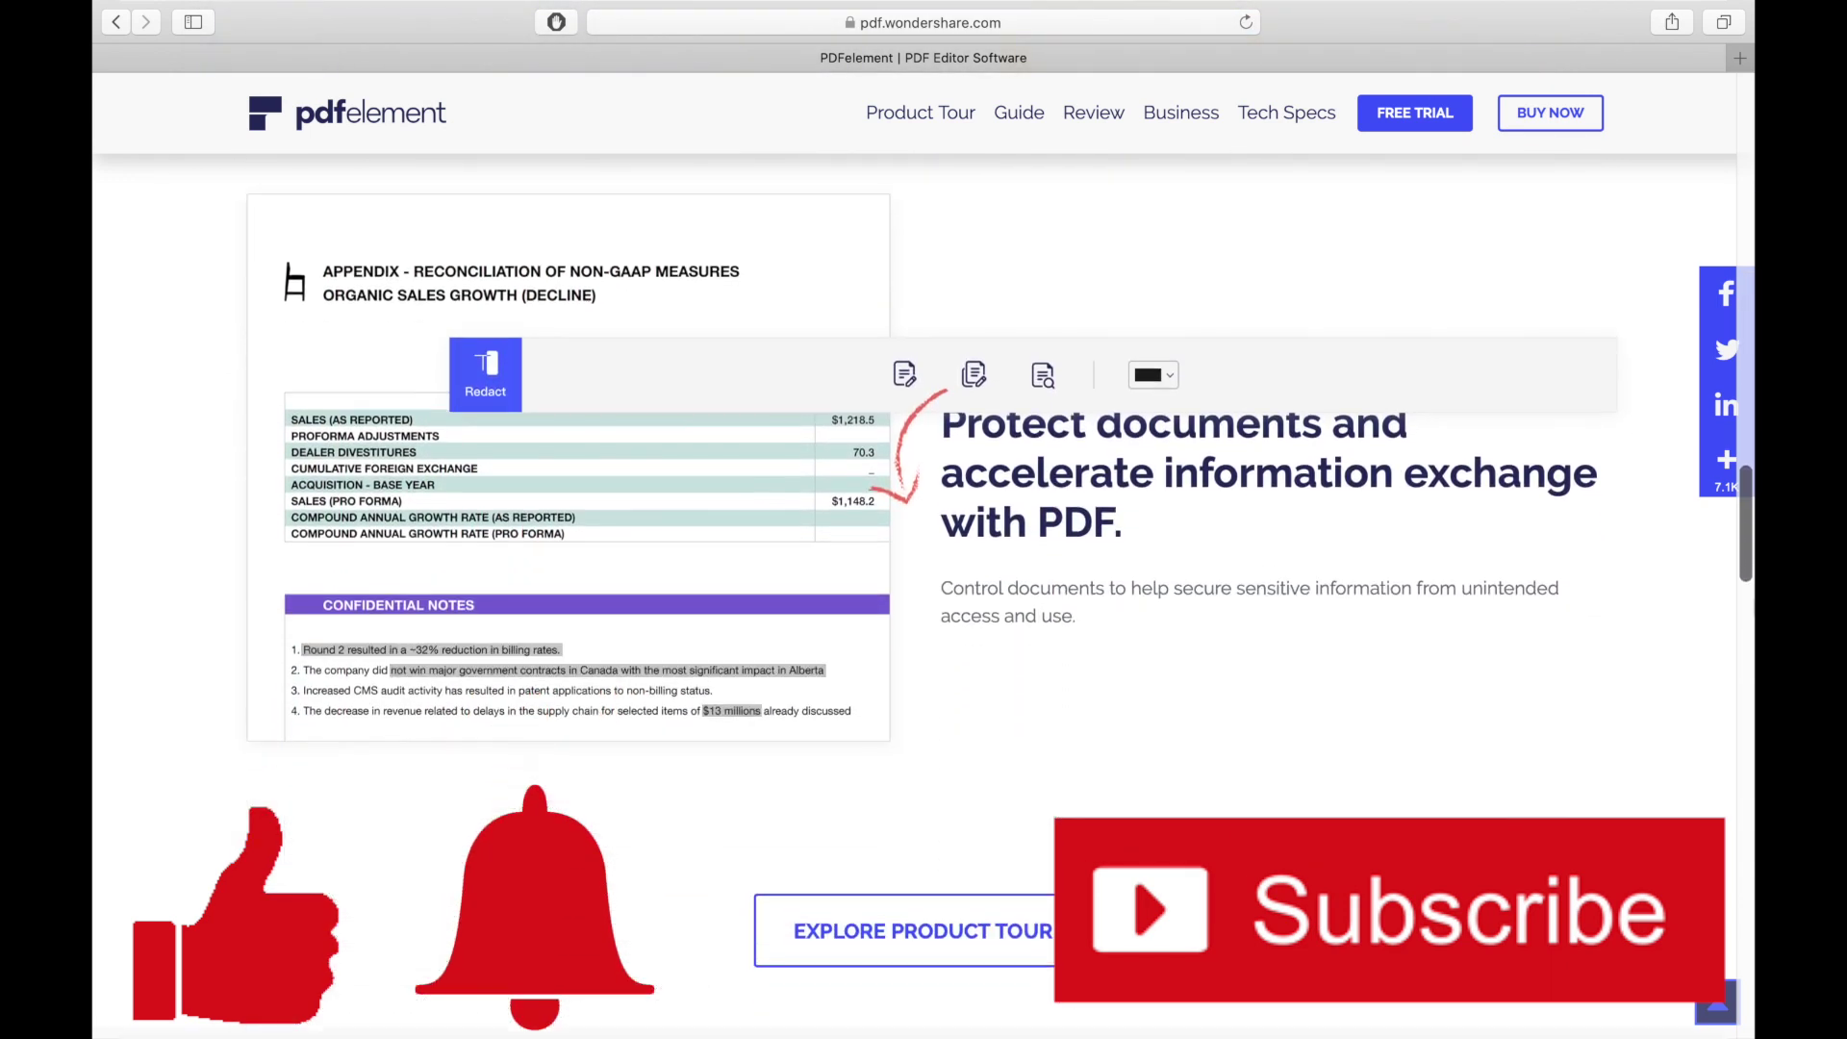
{"action": "scroll", "coordinate": [924, 538], "scroll_direction": "down", "scroll_amount": 2}
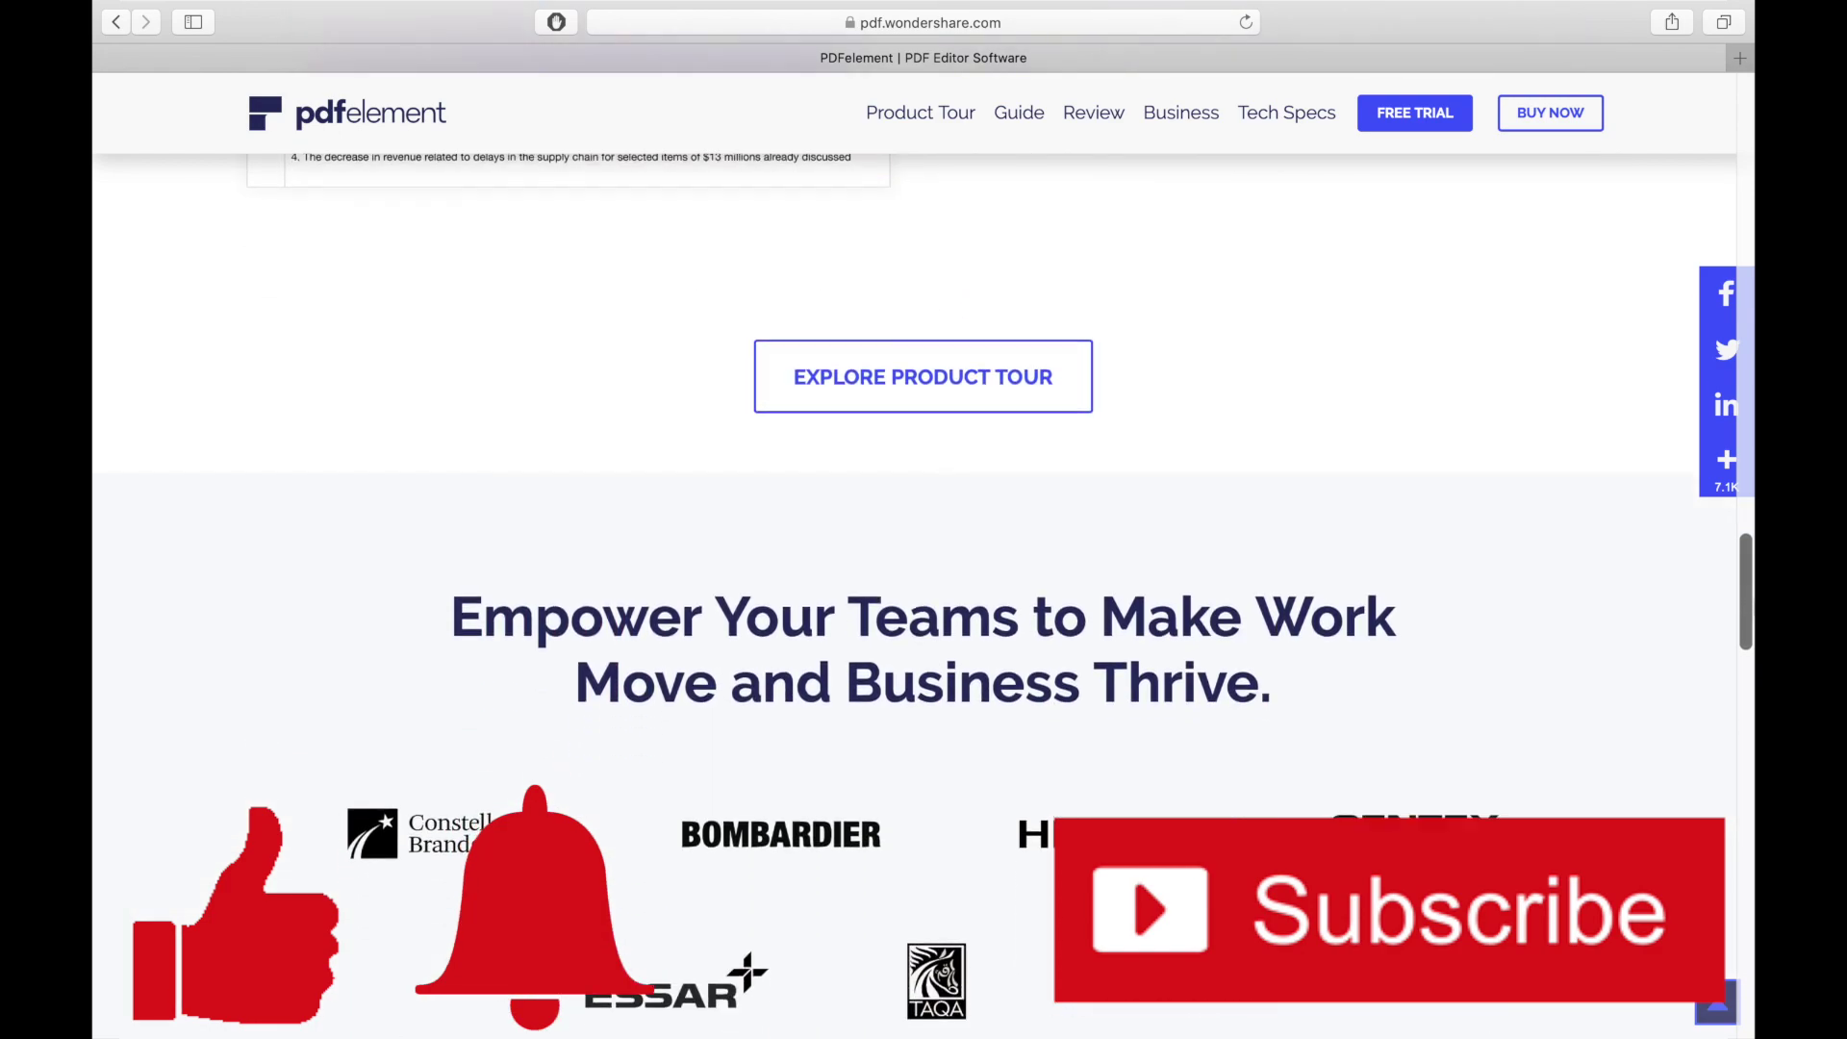